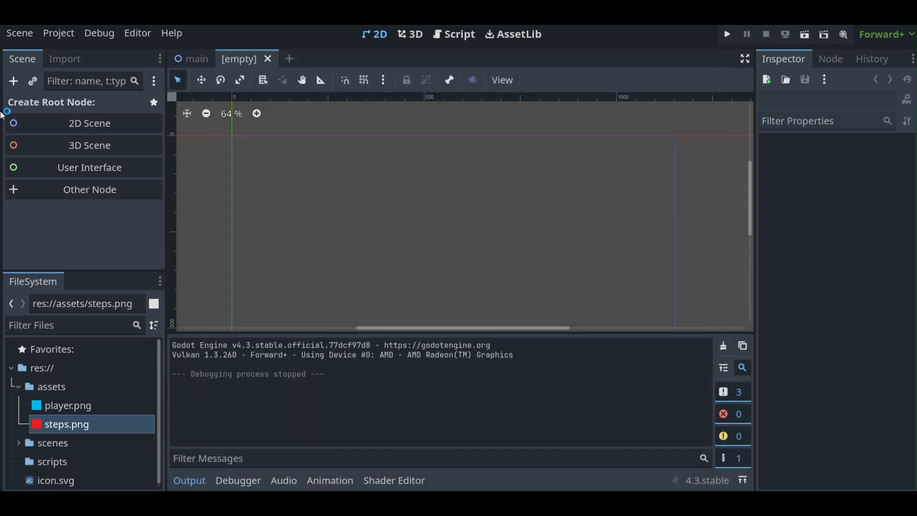
Rename the CharacterBody2D root node of the new scene to Player.
double_click(52, 110)
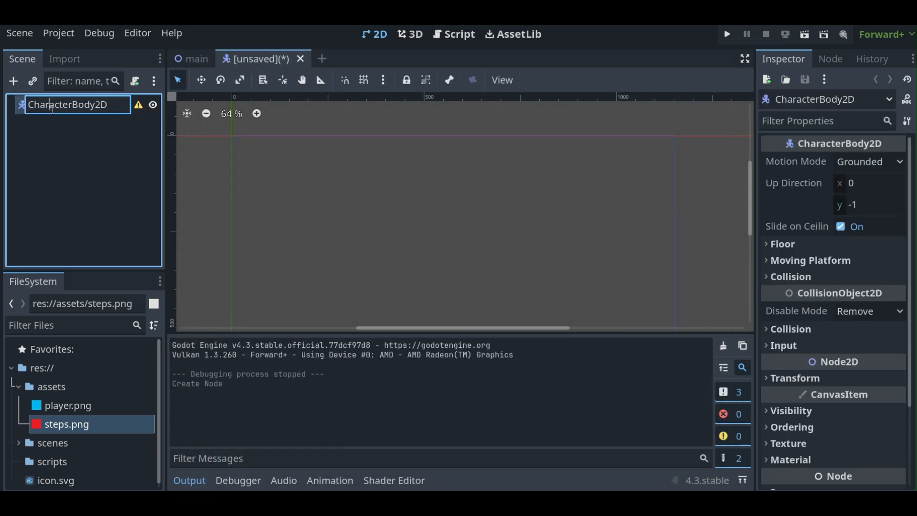
double_click(52, 110)
text(P)
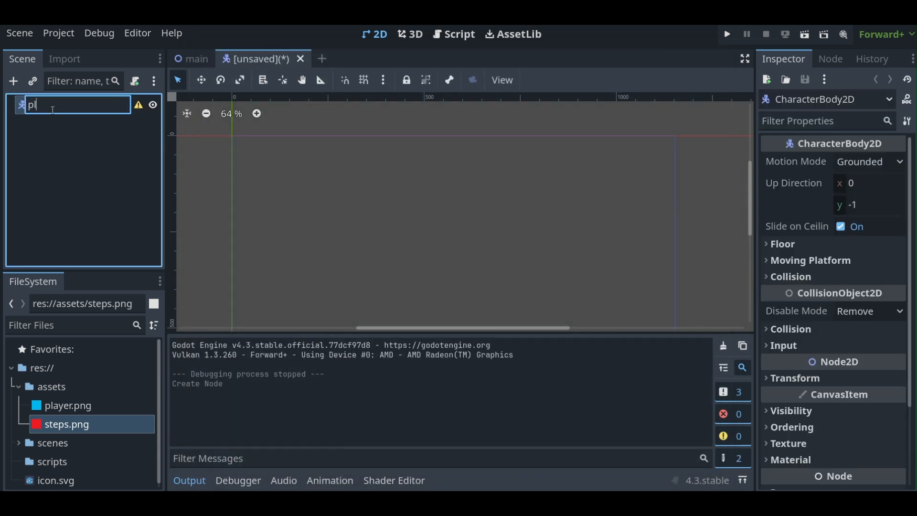
key(BackSpace)
text(Player)
key(Return)
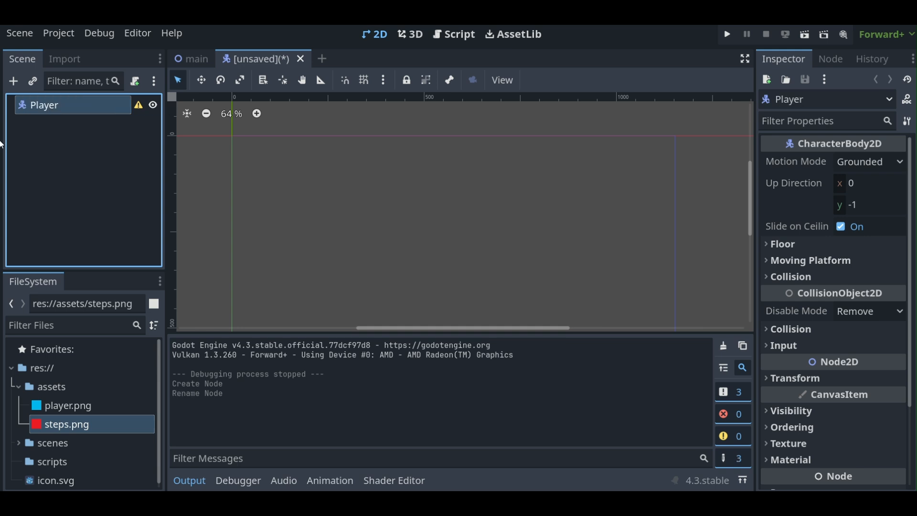
Add a CollisionShape2D node as a child of the Player node.
click(15, 81)
text(coll)
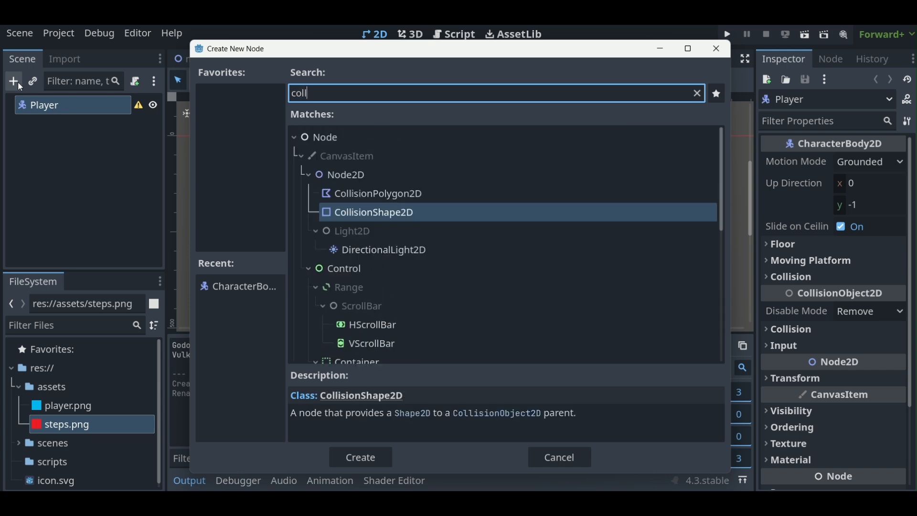
key(Return)
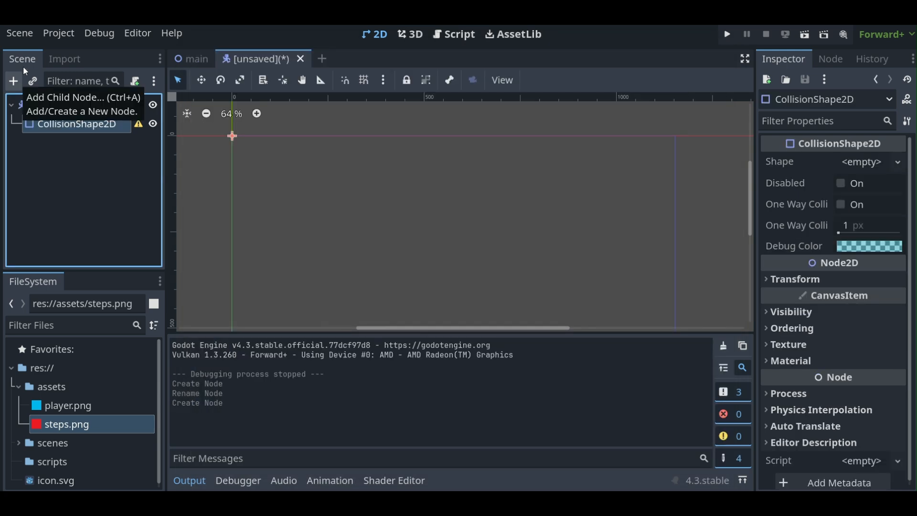
Add a Sprite2D child to the Player node and place it above CollisionShape2D in the scene tree.
click(39, 103)
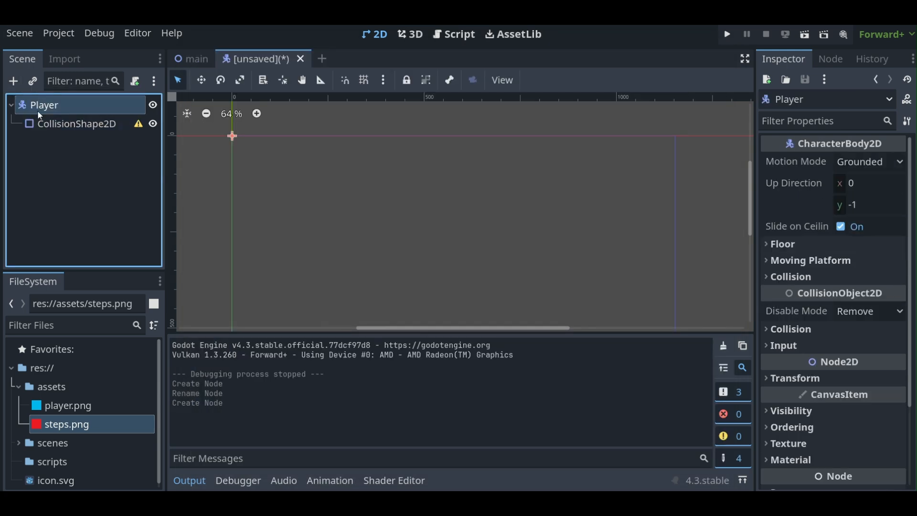
click(17, 80)
text(spr)
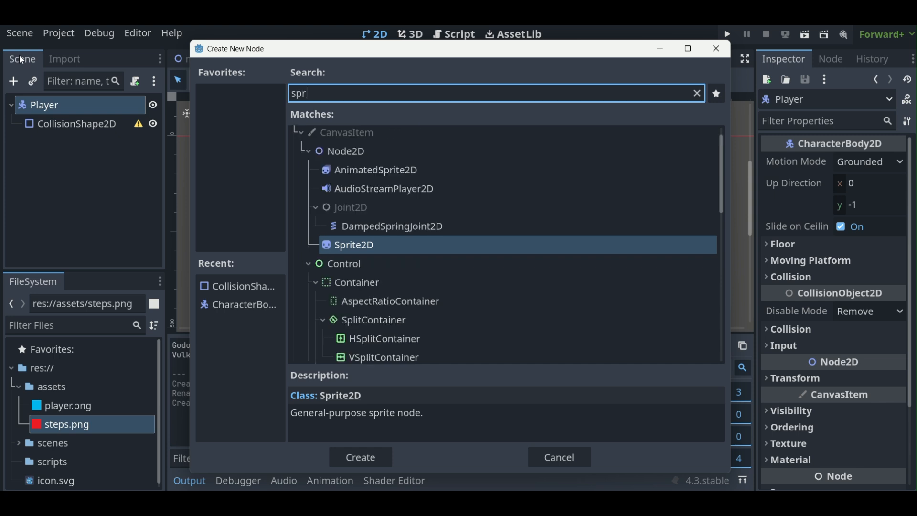
text(ite)
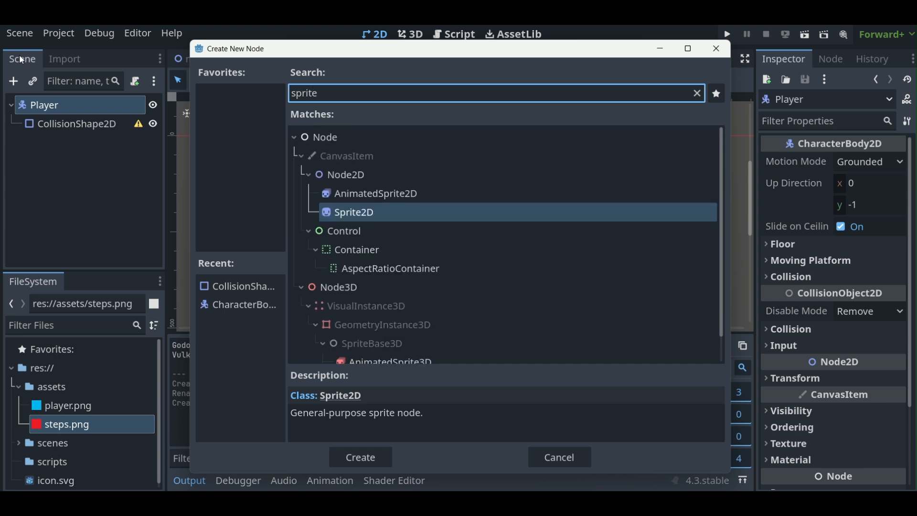
key(Return)
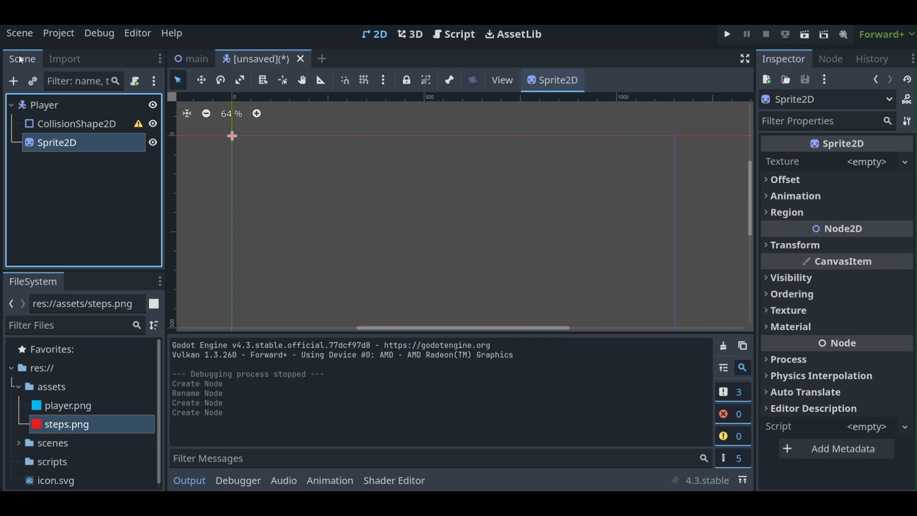
drag(136, 141, 137, 114)
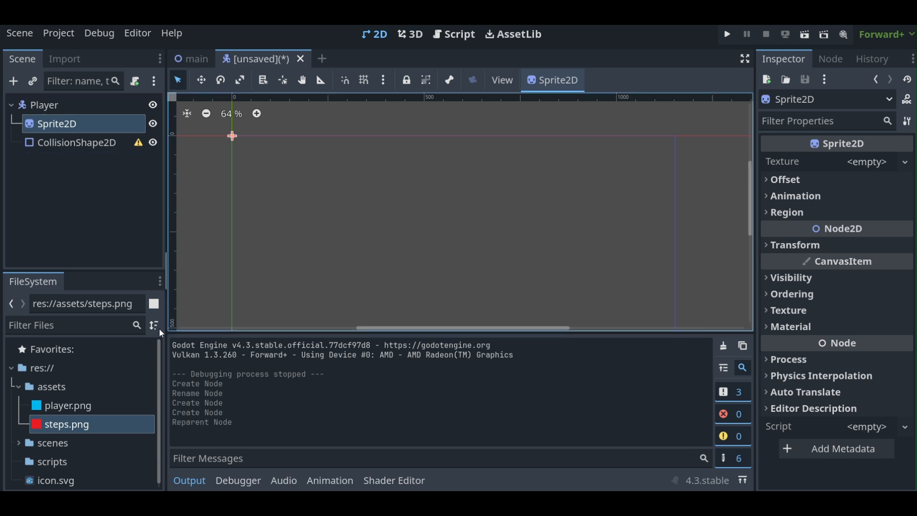
Assign player.png from the assets folder as the texture of the Sprite2D.
drag(90, 404, 876, 156)
scroll(358, 181, up, 1)
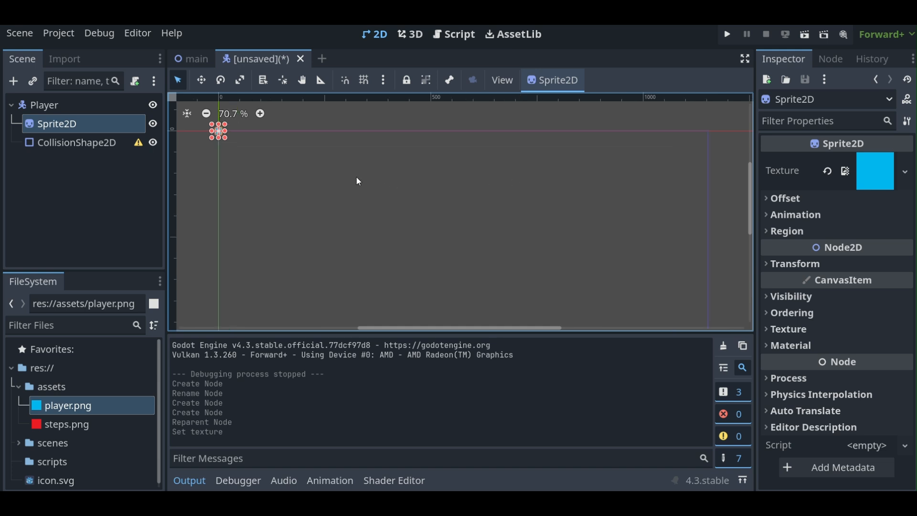
scroll(358, 181, down, 1)
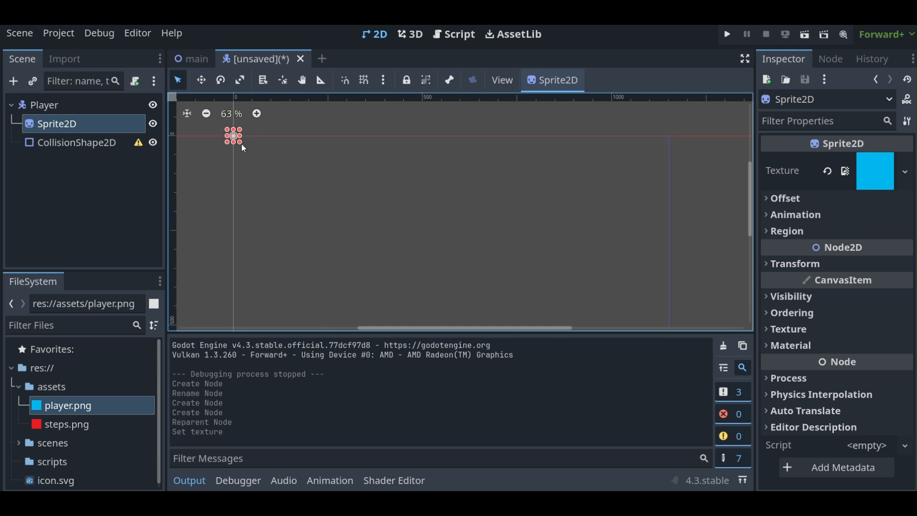
Enlarge the Sprite2D with the Scale tool to a scale of about 5.2 horizontally and 6.12 vertically.
drag(242, 143, 248, 145)
key(ctrl+z)
click(243, 84)
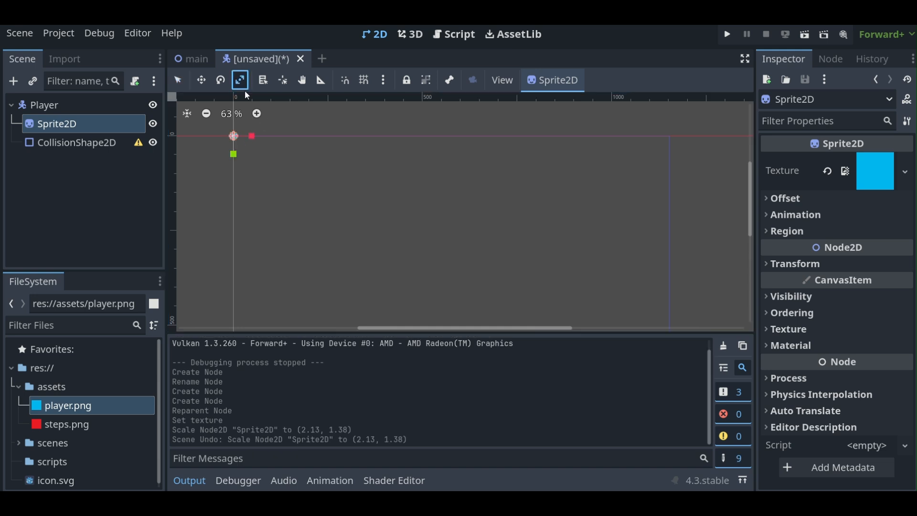
drag(235, 154, 229, 215)
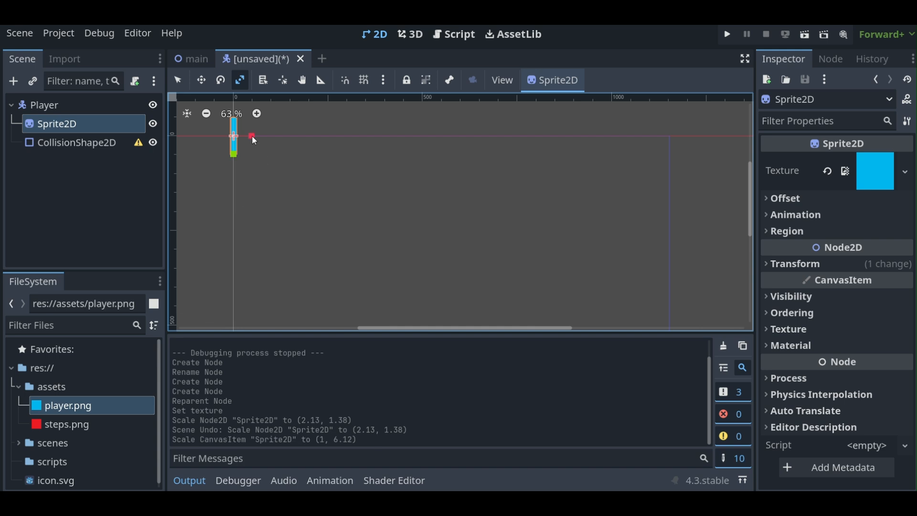
drag(252, 136, 303, 137)
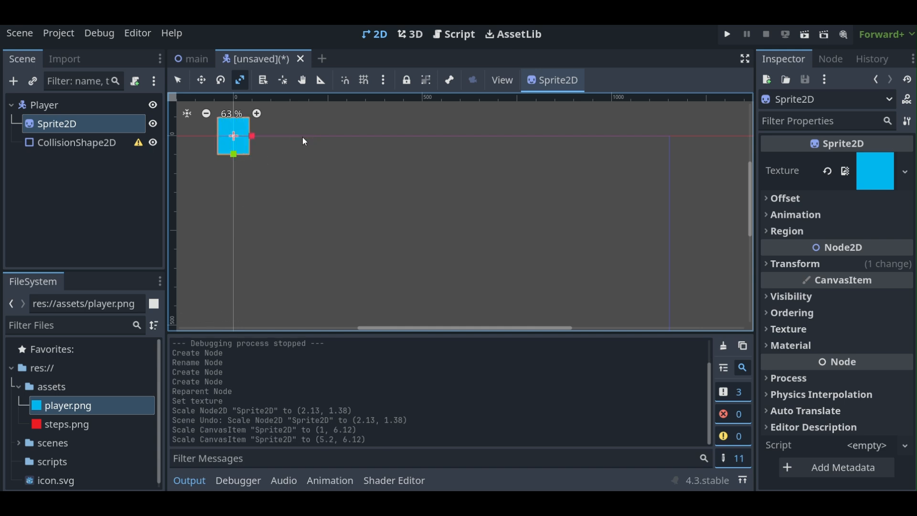
scroll(305, 186, up, 2)
middle_drag(308, 185, 359, 208)
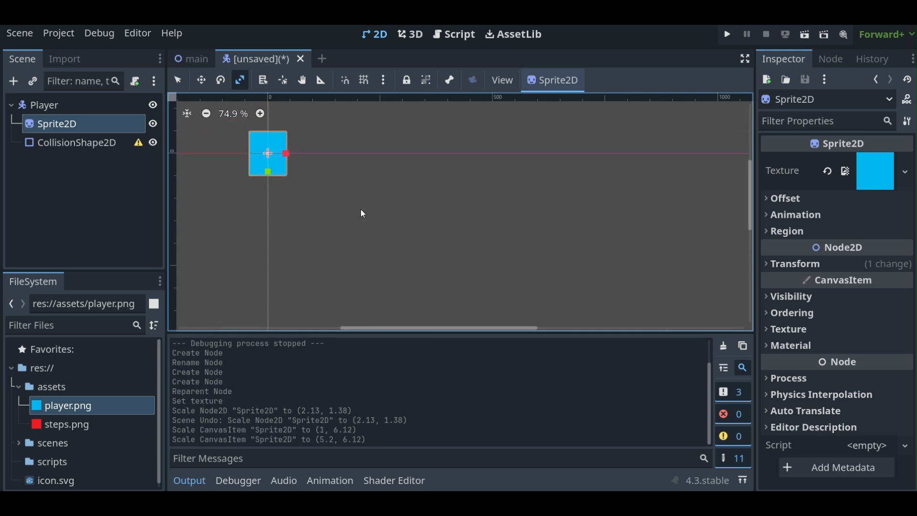
Save the scene as player.tscn in a new folder named Player inside res://scenes.
key(ctrl+s)
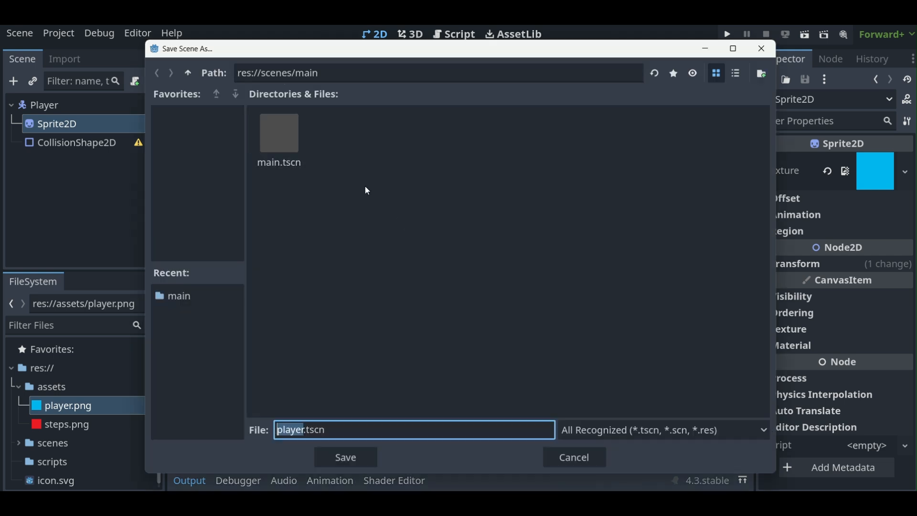
click(189, 74)
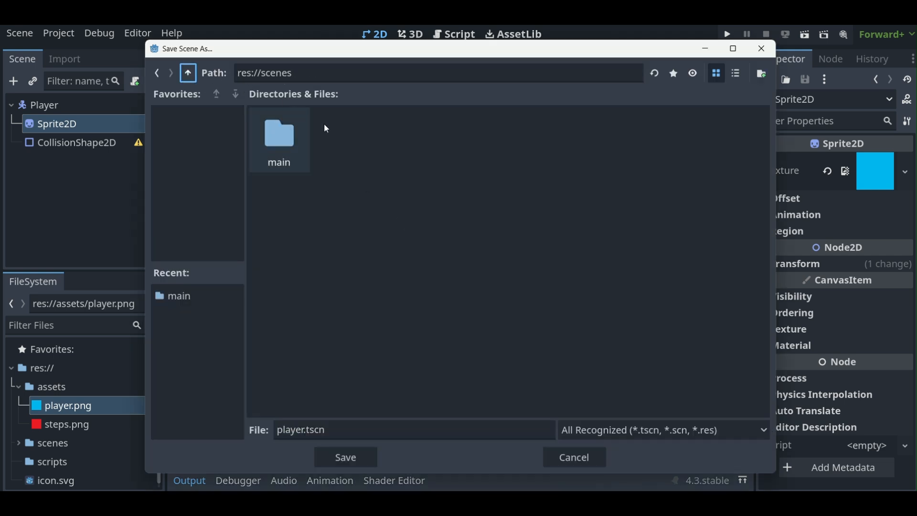
click(766, 80)
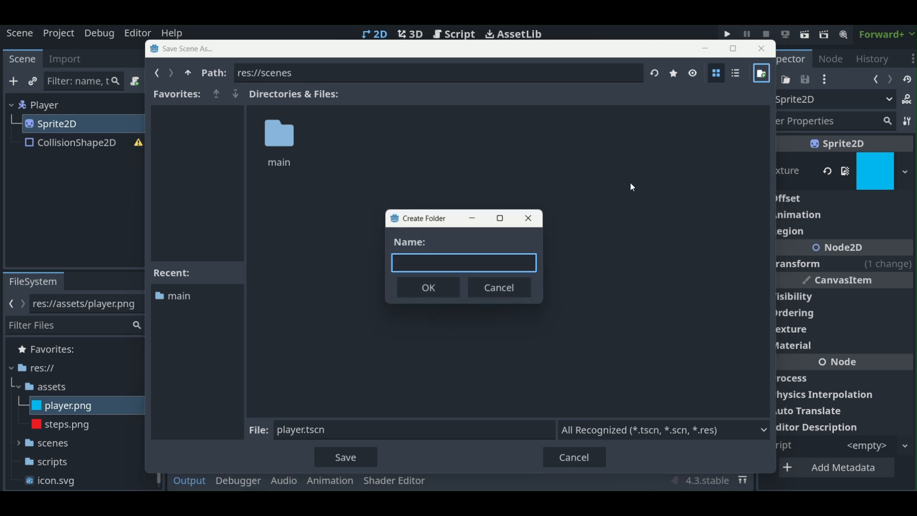
text(Player)
click(443, 295)
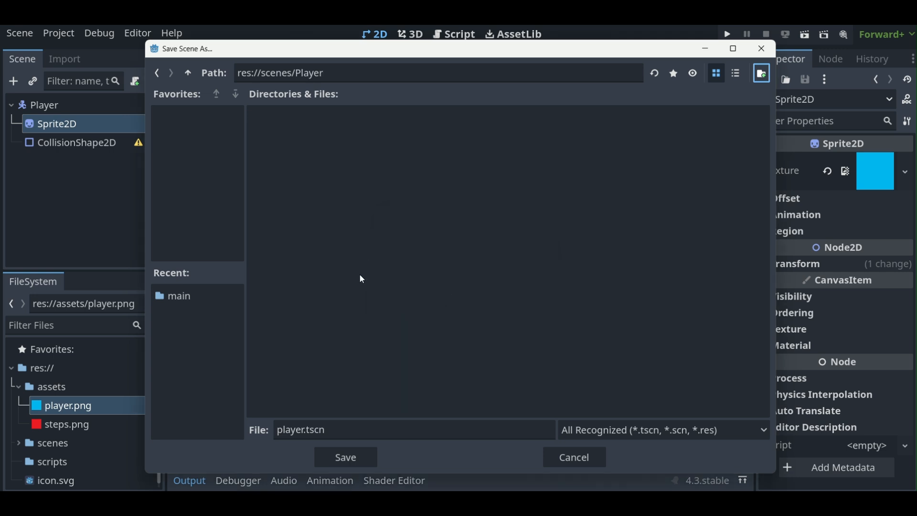
click(333, 462)
Assign a new rectangle shape to the CollisionShape2D node.
click(81, 142)
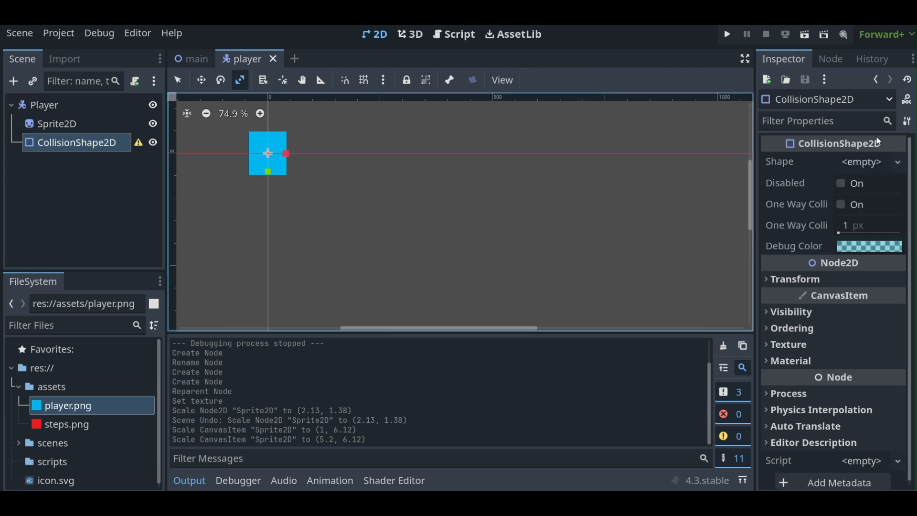
click(897, 161)
click(811, 254)
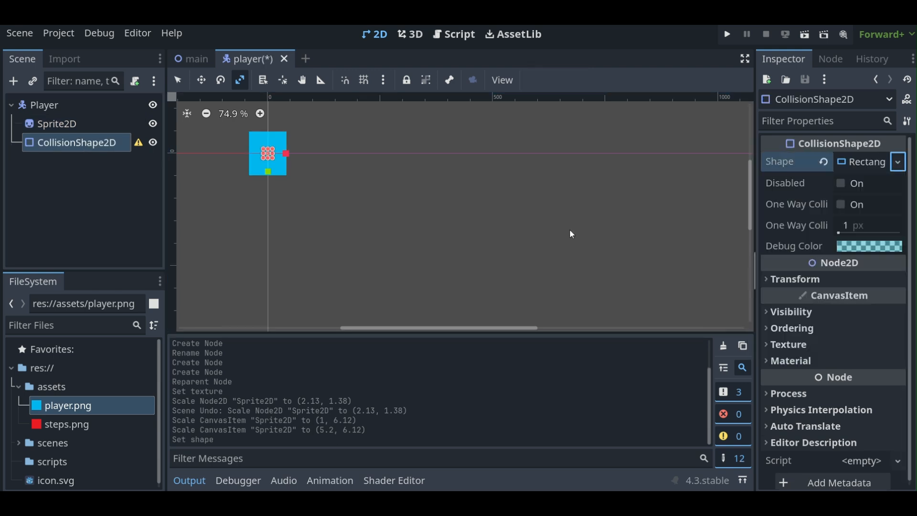
Scale the CollisionShape2D to about 4.16 by 4.84 so it covers the blue sprite, and save the scene.
scroll(486, 217, up, 3)
middle_drag(403, 201, 572, 249)
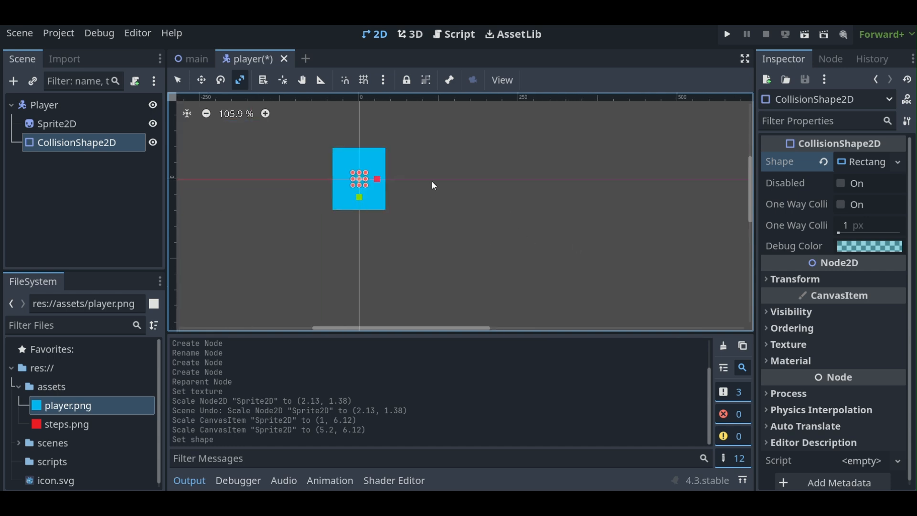
drag(360, 199, 366, 245)
drag(374, 177, 417, 188)
key(ctrl+z)
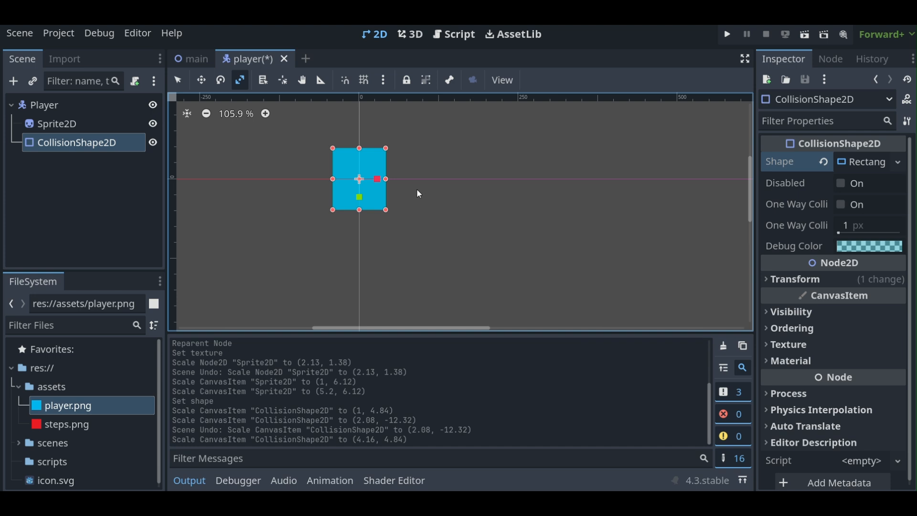
key(ctrl+s)
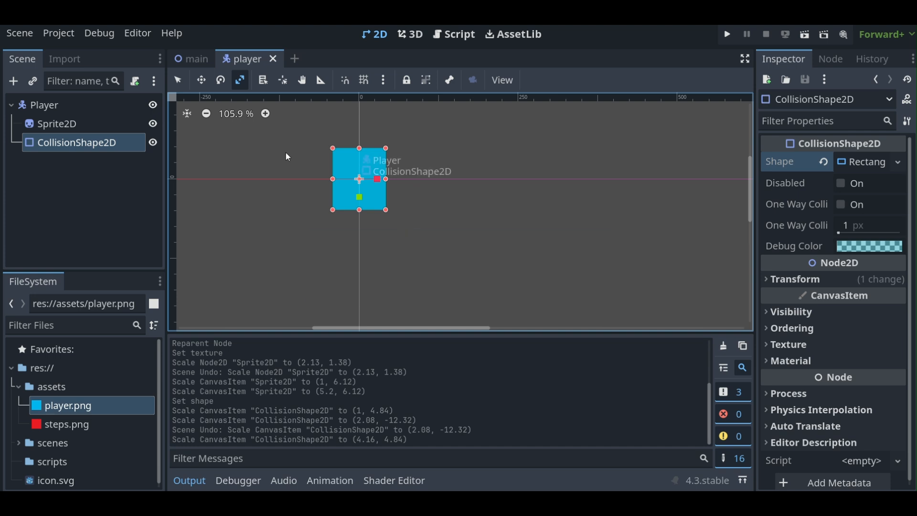
Run the current player scene to check how the player appears, and close the game window.
click(82, 105)
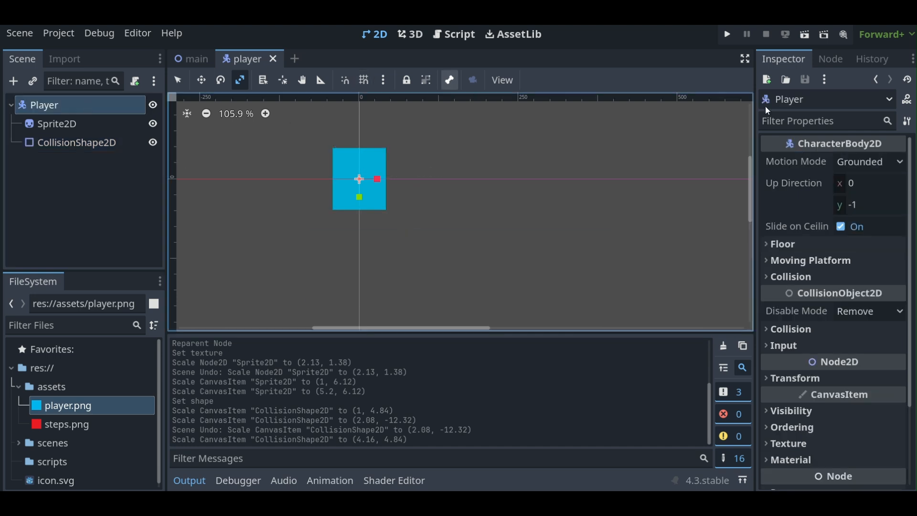
click(807, 42)
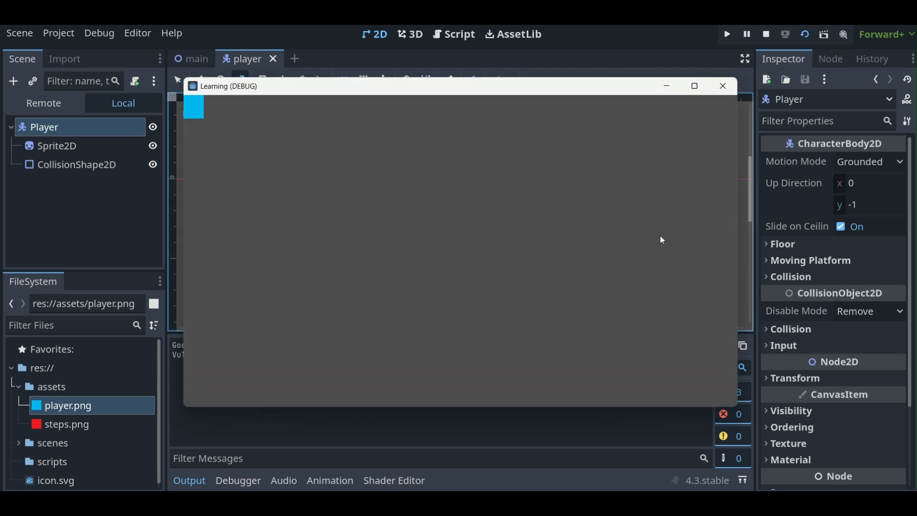
click(723, 86)
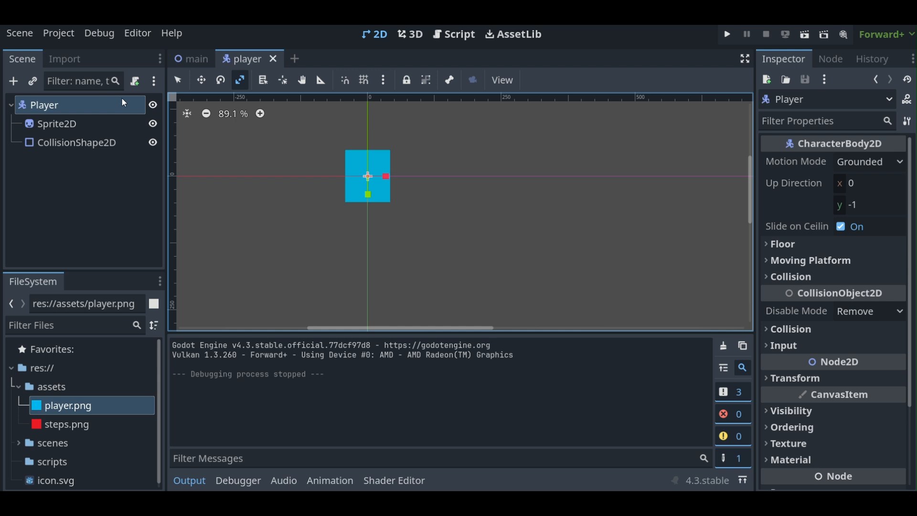
Move the Player node with the Move tool to about (205, 102) and save the scene.
click(199, 83)
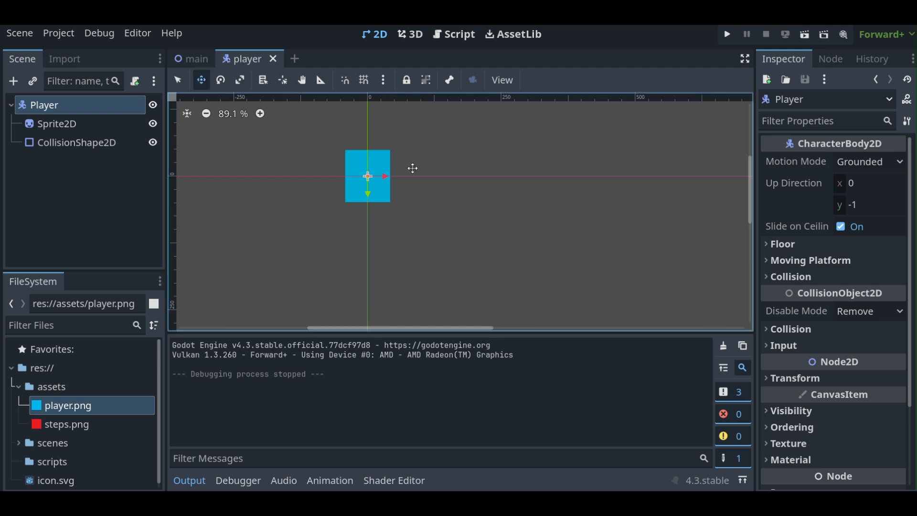
drag(379, 161, 488, 215)
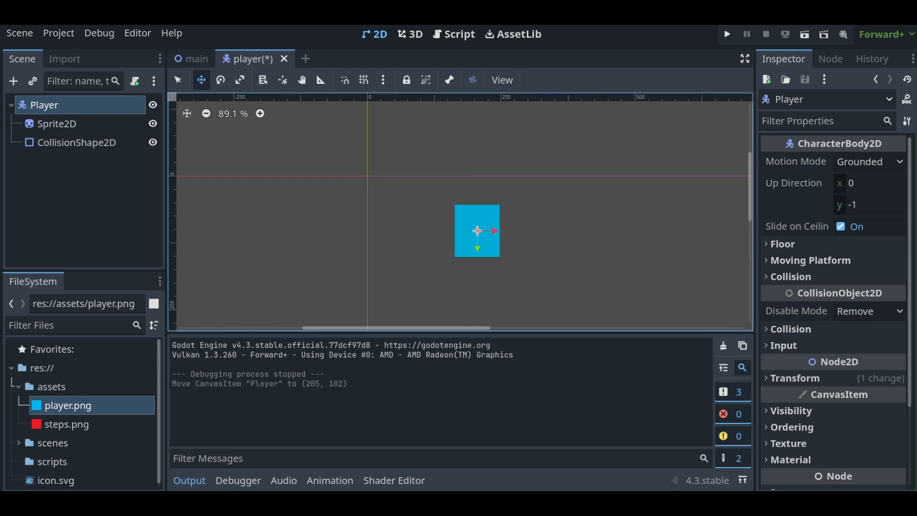
key(ctrl+s)
Start attaching a script to the Player node and browse to the res://scripts folder as its location.
click(134, 81)
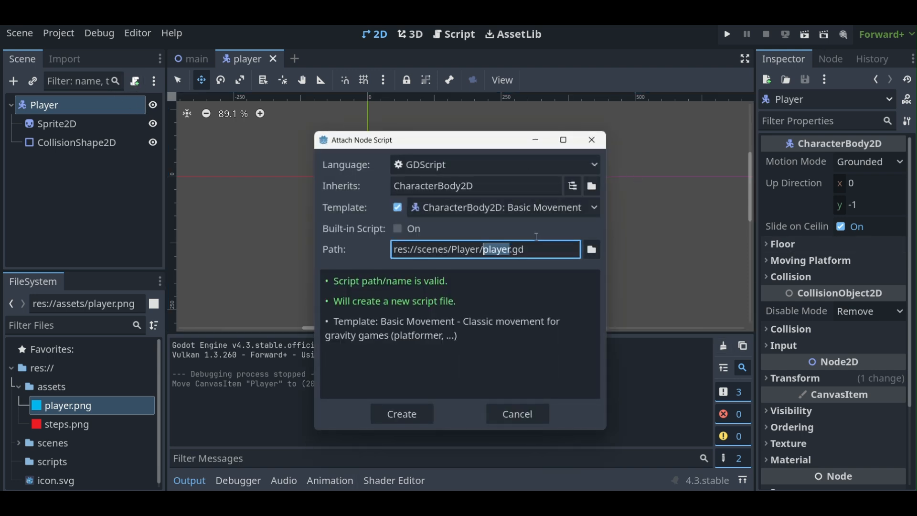
click(592, 250)
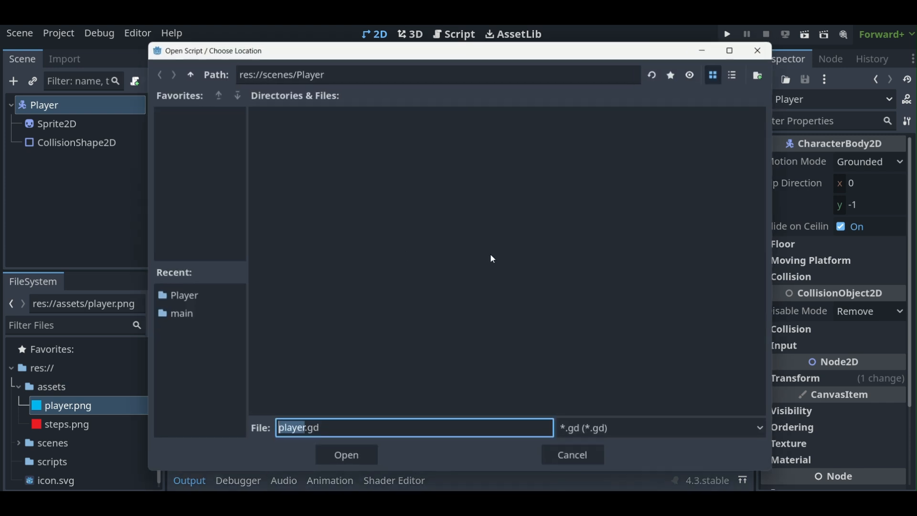
click(164, 298)
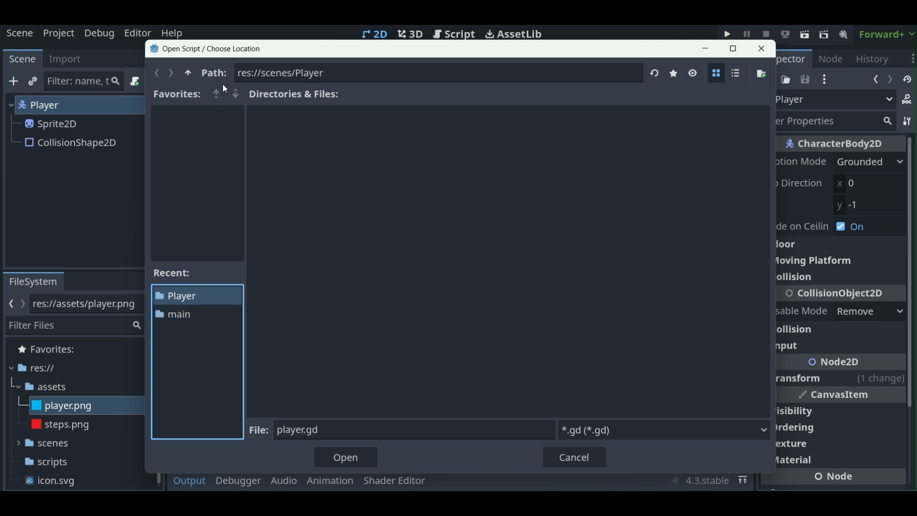
click(186, 73)
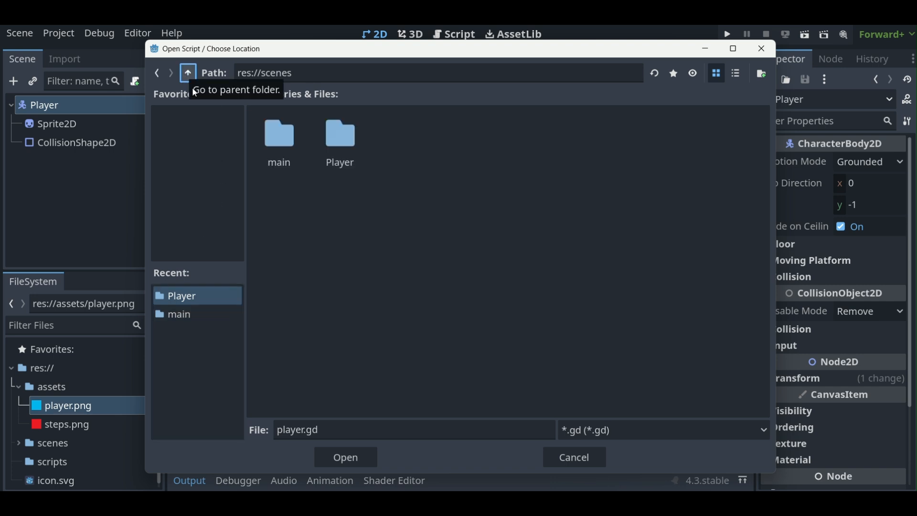
click(187, 73)
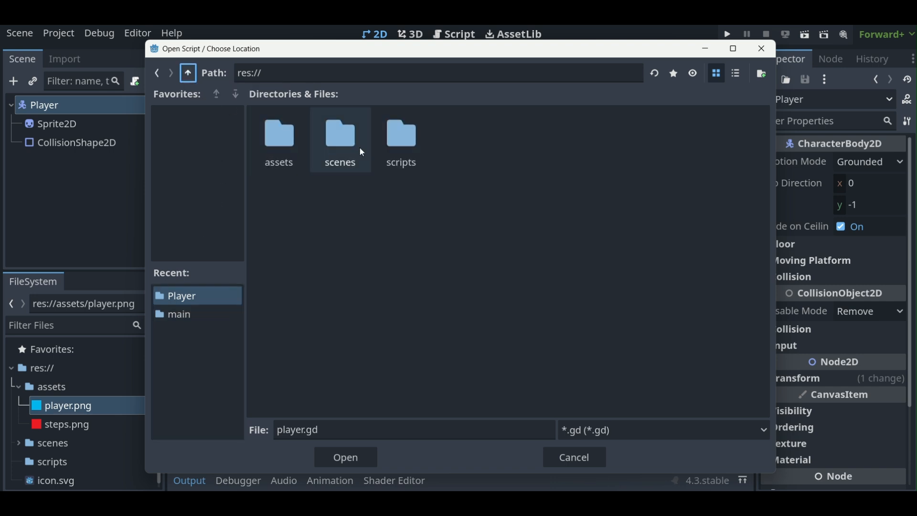
double_click(390, 160)
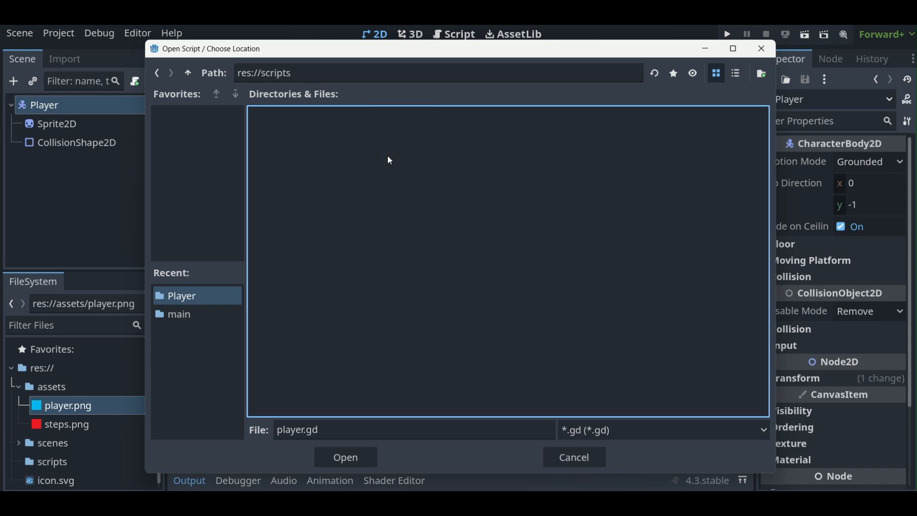
Create a Player folder inside scripts and attach player.gd there, using the CharacterBody2D Basic Movement template.
click(761, 74)
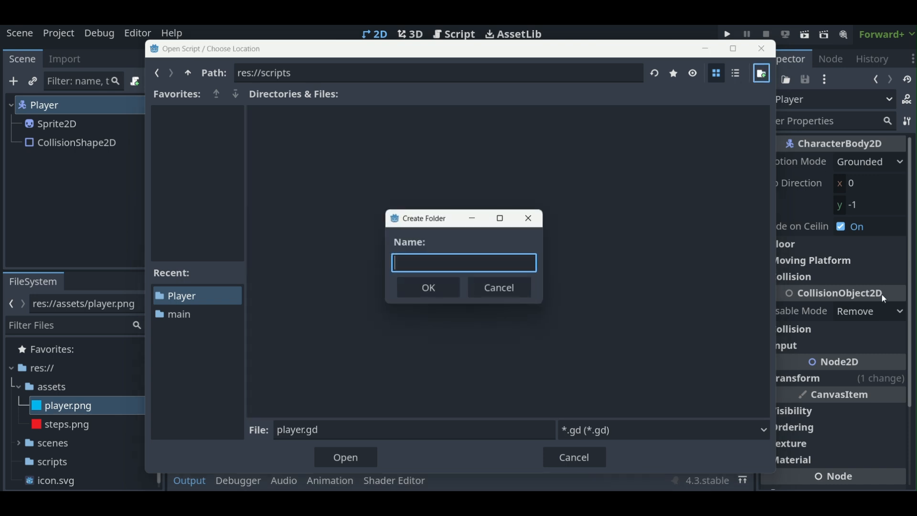
text(p)
key(BackSpace)
text(Player)
click(425, 289)
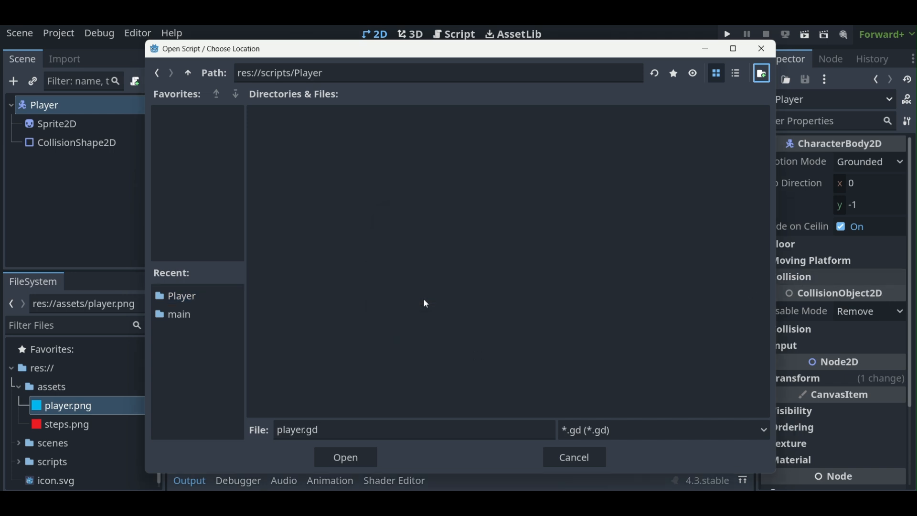
click(346, 457)
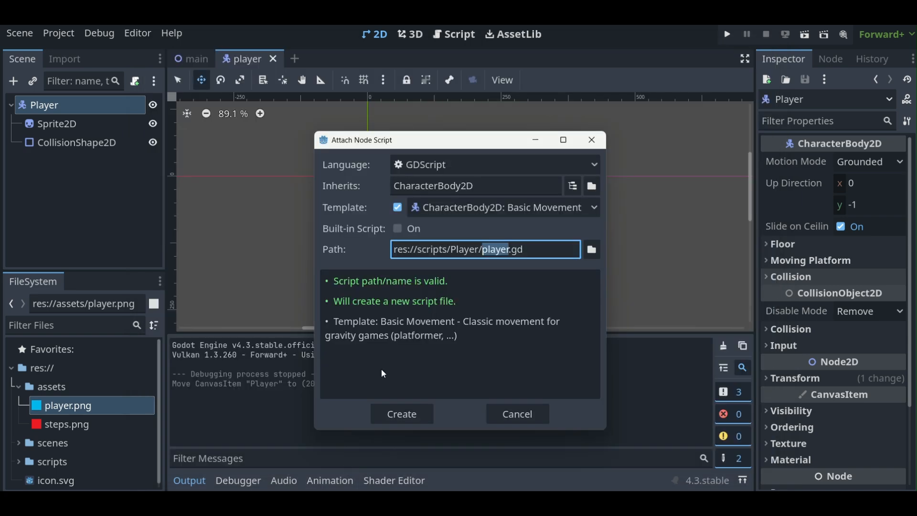
click(411, 413)
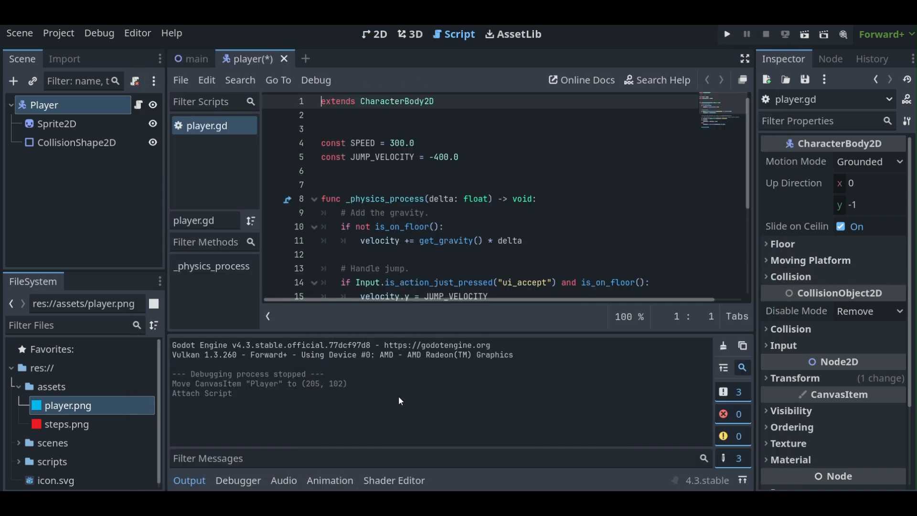
Save the scene with its new script, run the current scene to test the player, and close the game window.
scroll(460, 216, down, 4)
scroll(460, 215, up, 4)
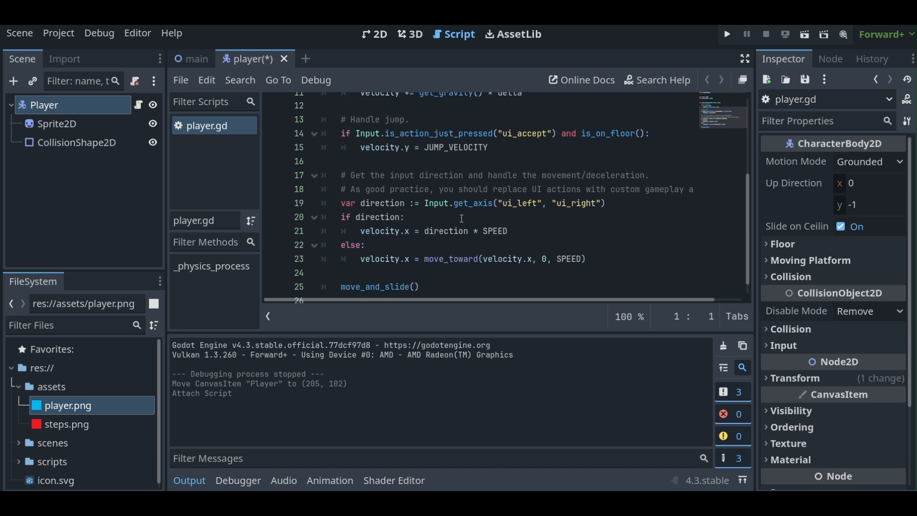
key(ctrl+s)
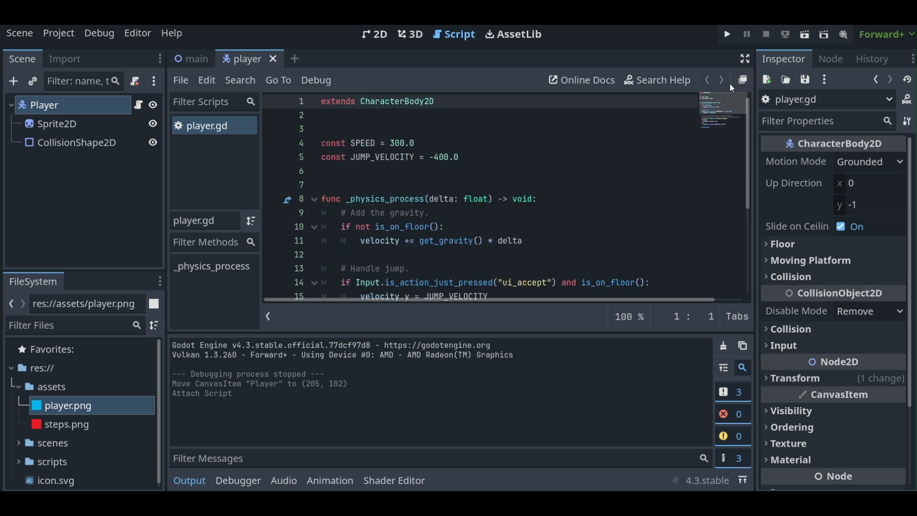
click(810, 32)
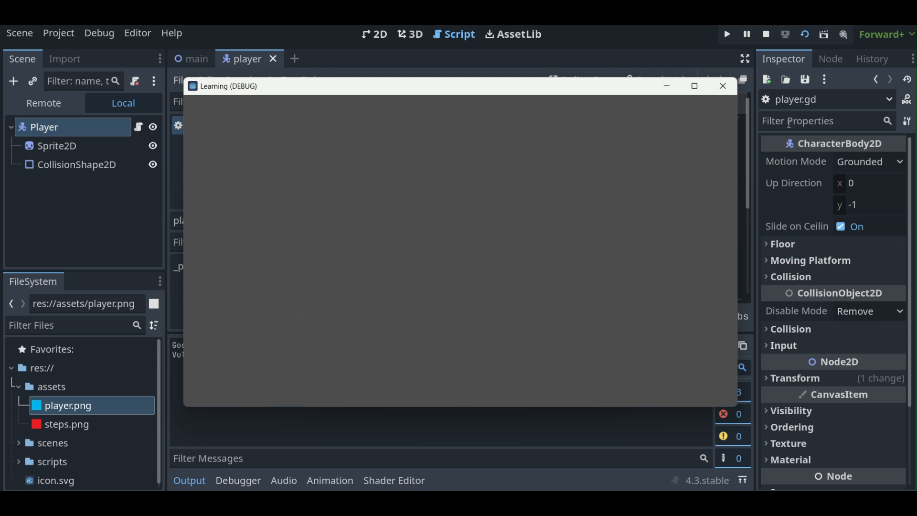
click(724, 86)
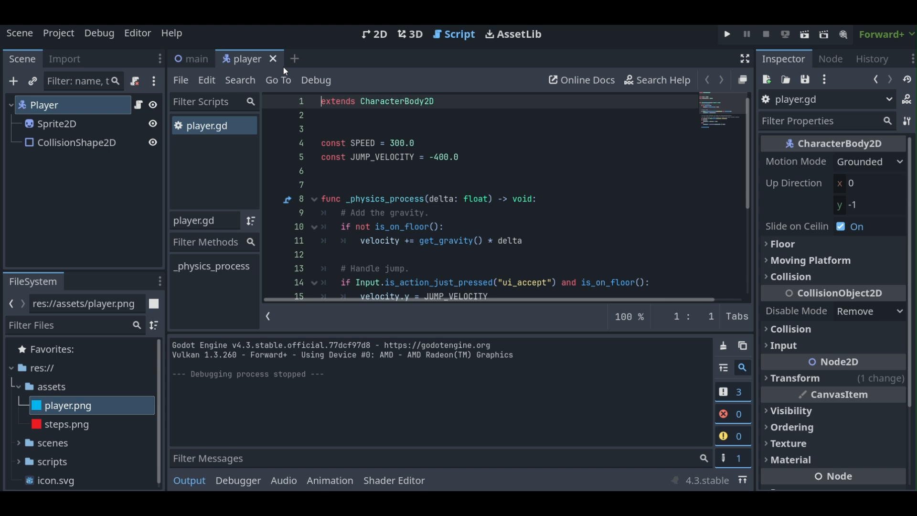
Create a new scene with a StaticBody2D root node and rename the root to steps.
click(294, 60)
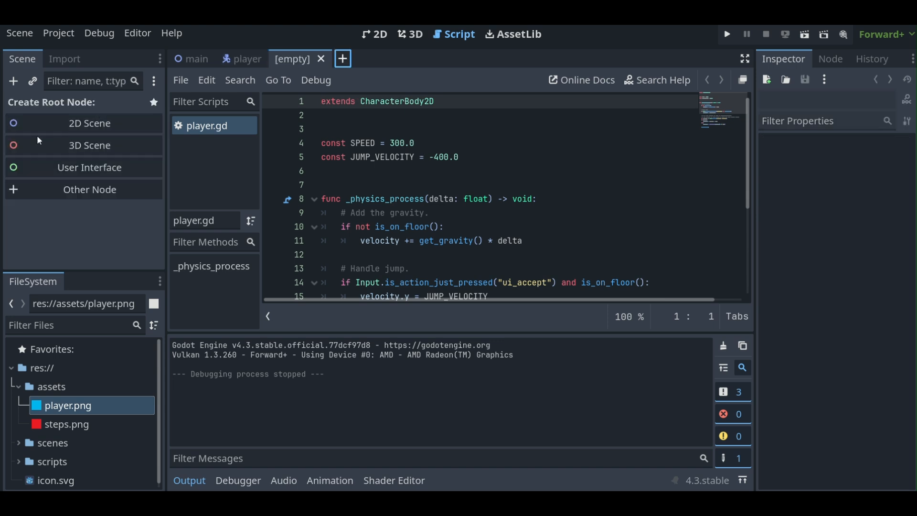
click(19, 84)
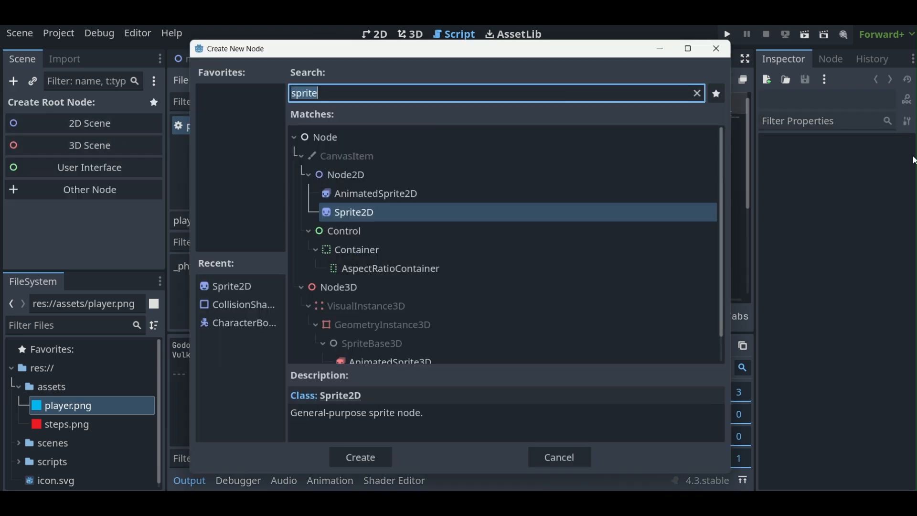
text(sta)
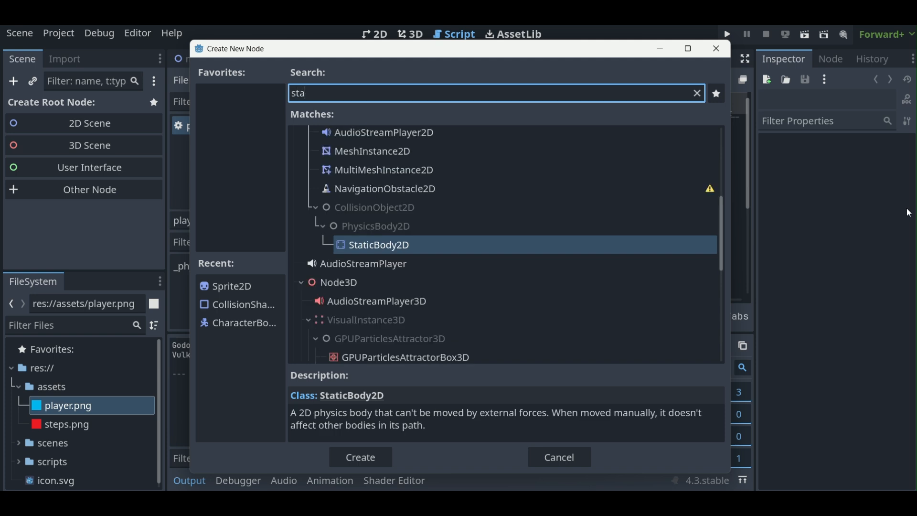
key(Return)
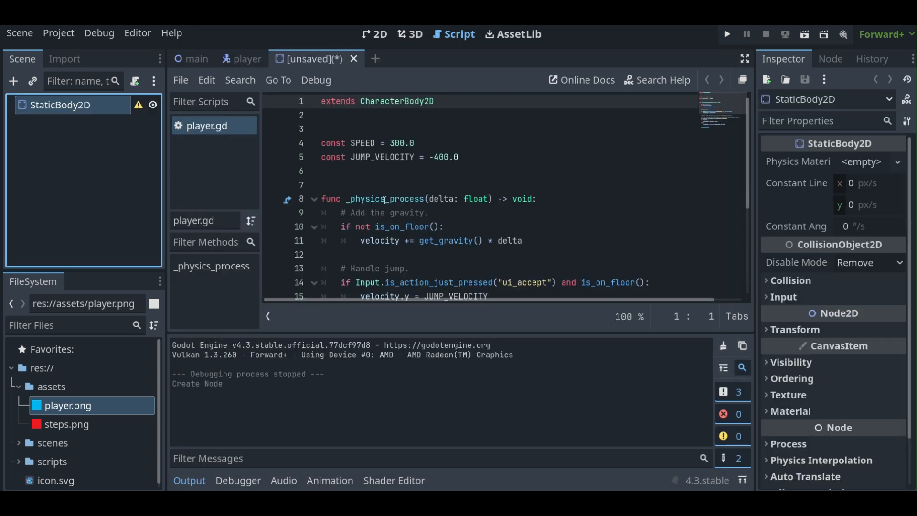
double_click(89, 105)
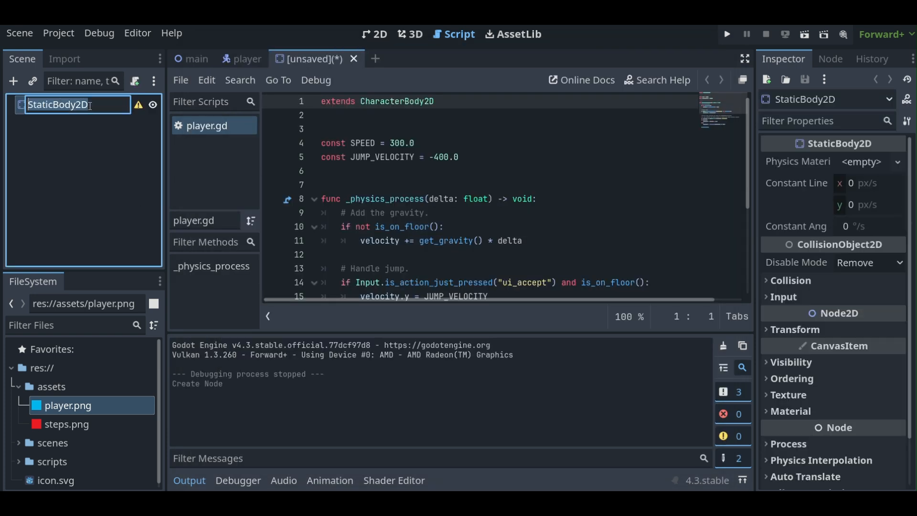
text(steps)
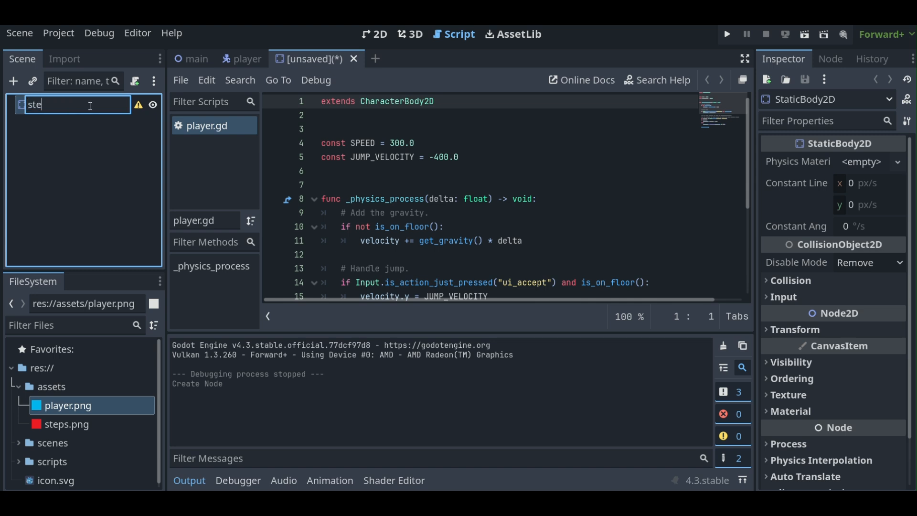
key(Return)
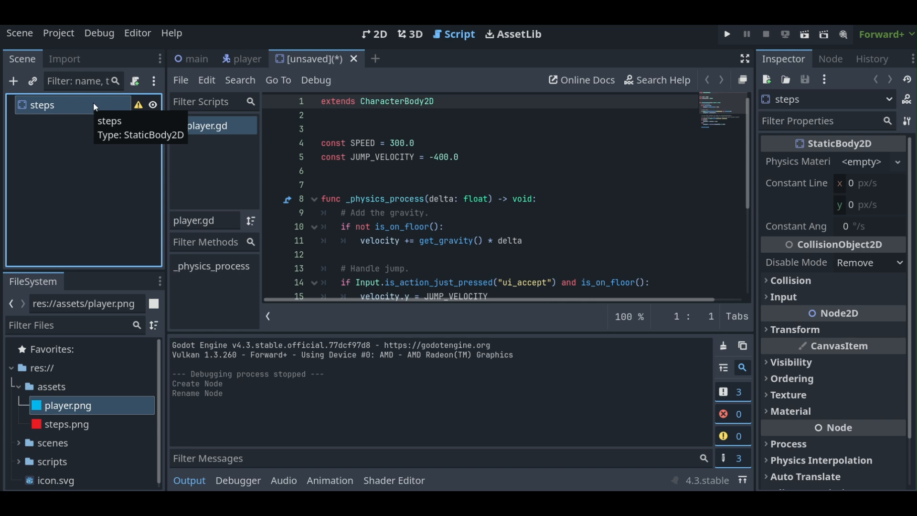
Add a CollisionShape2D node as a child of the steps node.
click(13, 81)
text(collis)
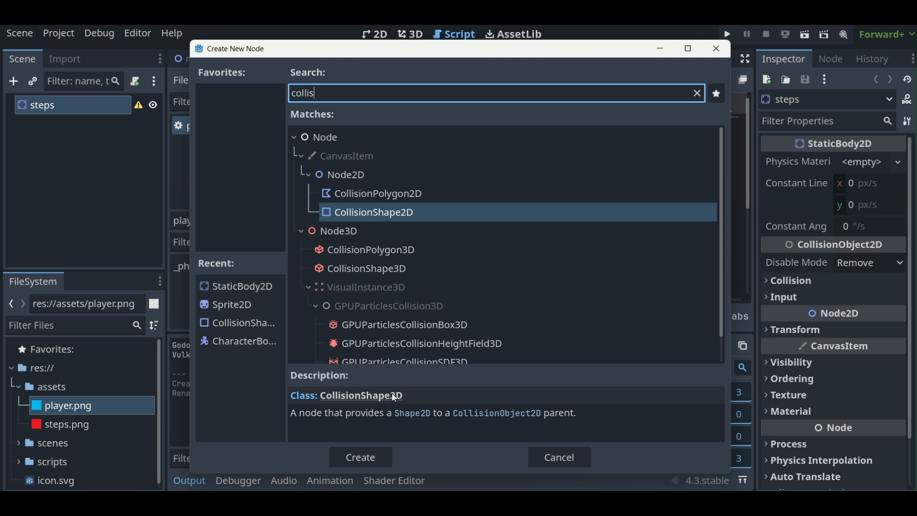
key(Return)
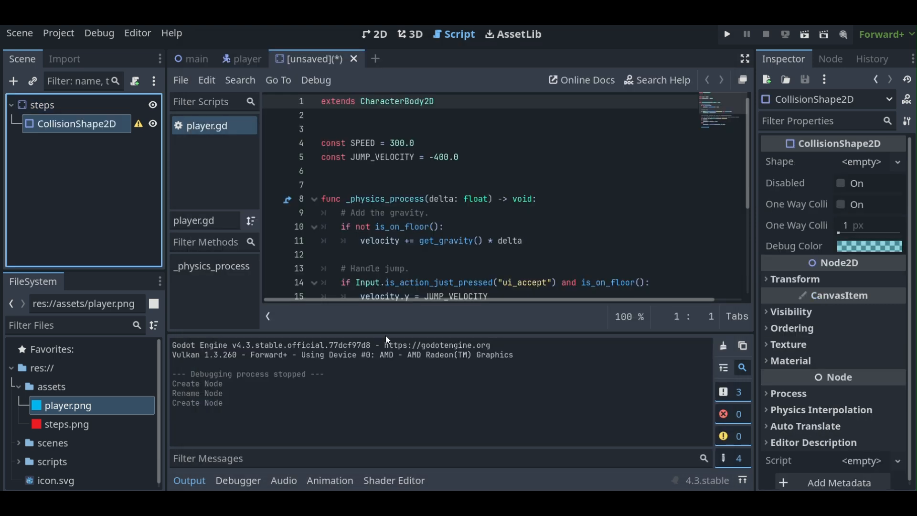
Add a Sprite2D child to the steps node and assign steps.png as its texture.
click(369, 33)
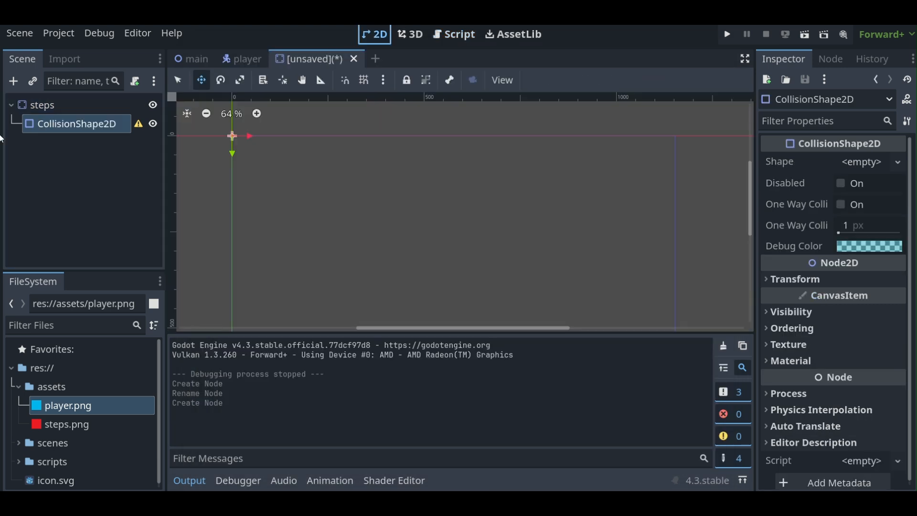
click(42, 105)
click(13, 81)
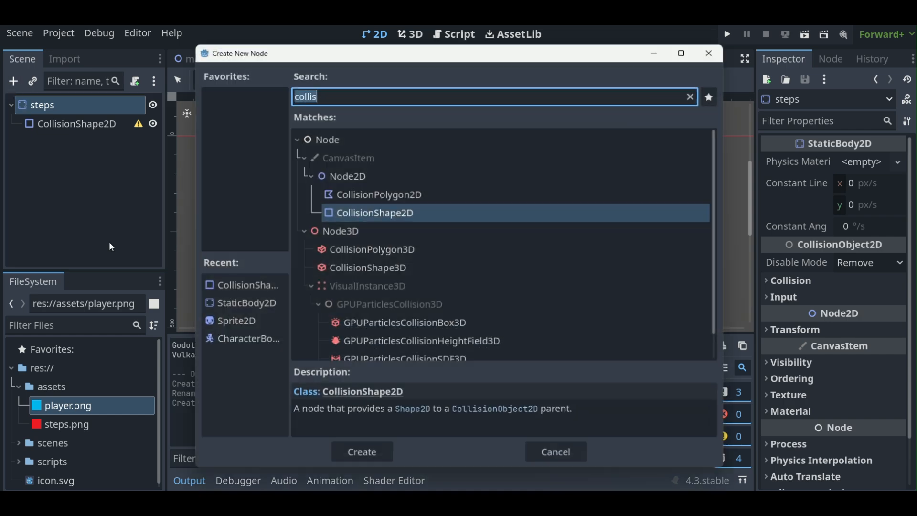
text(sp)
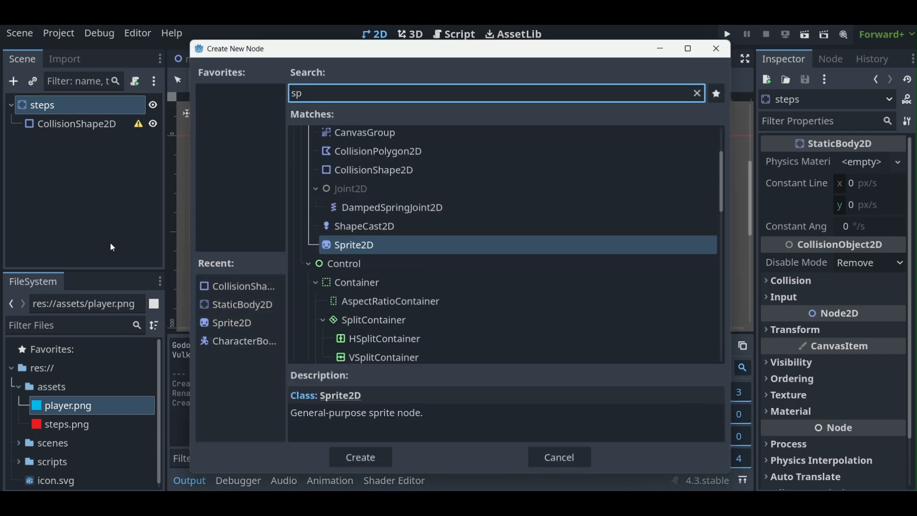
text(rite)
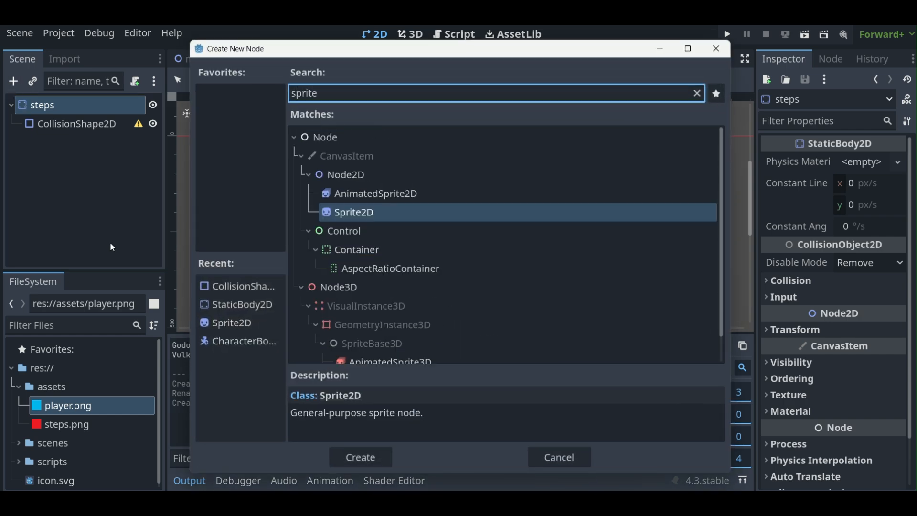
key(Return)
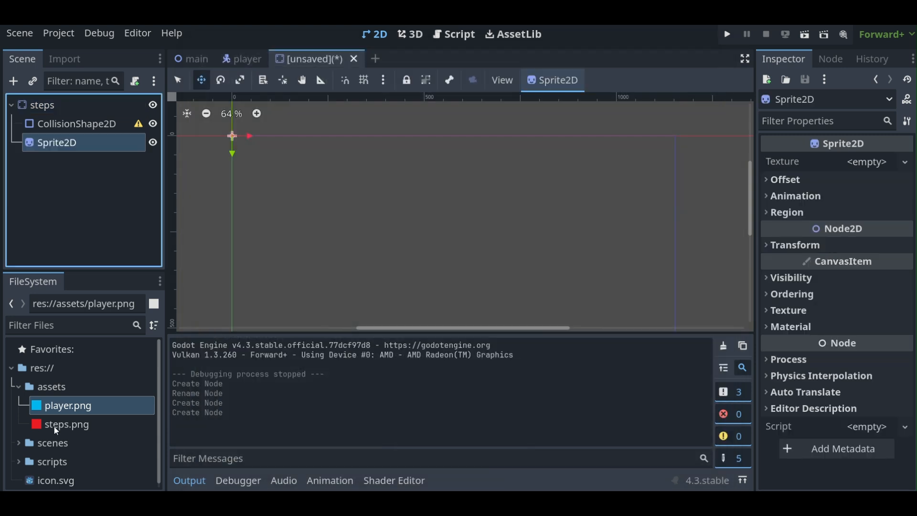
drag(57, 425, 849, 164)
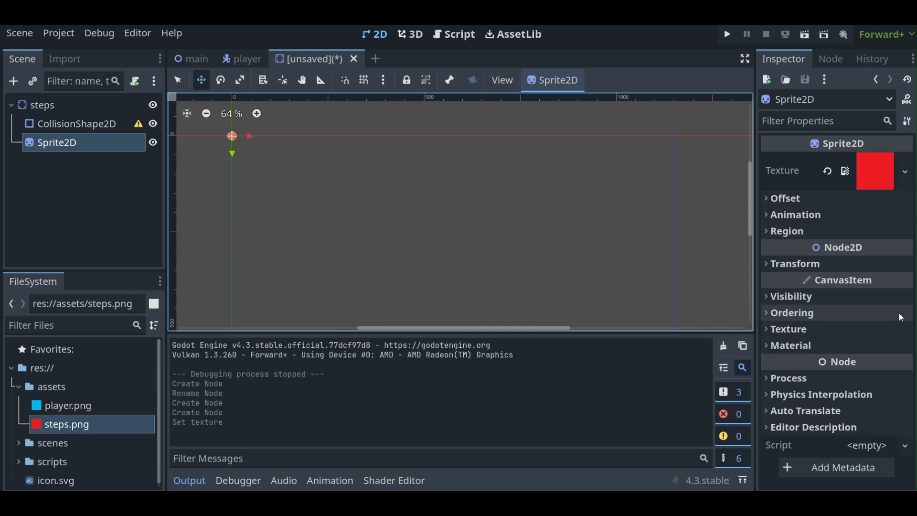
Stretch the Sprite2D vertically with the Scale tool to a scale of about 1 by 5.56.
click(790, 265)
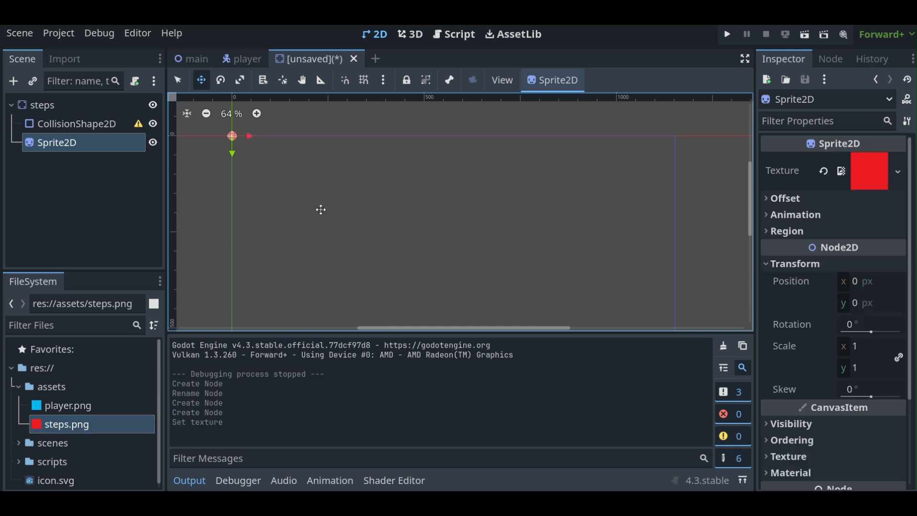
click(239, 80)
drag(233, 154, 233, 211)
Try to widen the red sprite with the Scale tool, and undo each attempt.
drag(254, 136, 302, 146)
key(ctrl+z)
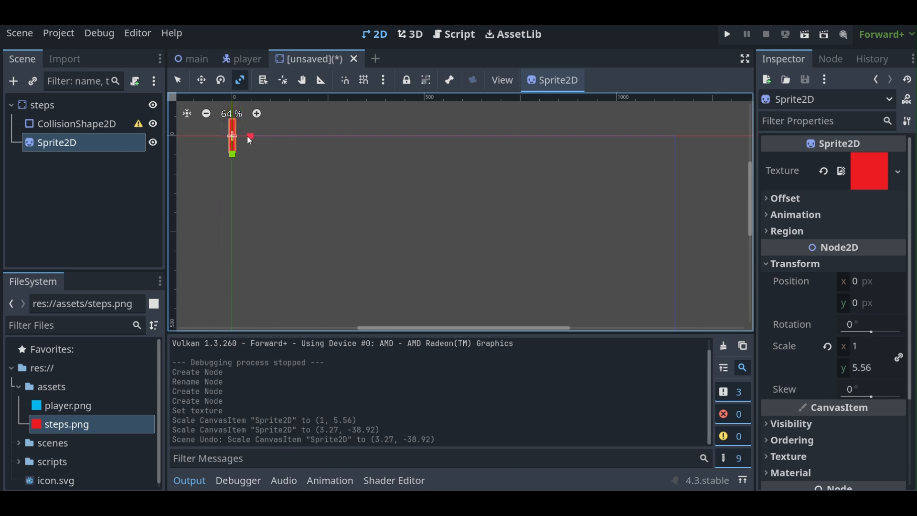
drag(248, 136, 274, 149)
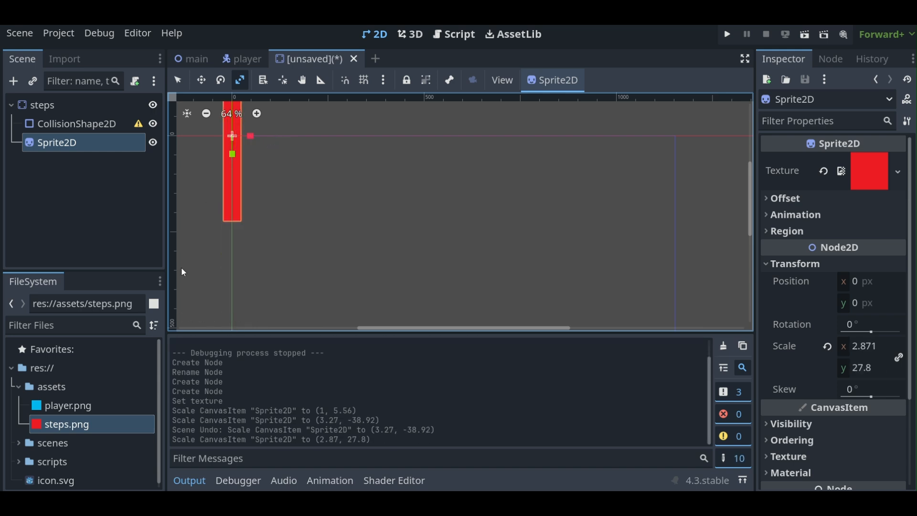
key(ctrl+z)
Scale the Sprite2D to about 5.08 horizontally and 3 vertically to form a wide red block.
scroll(243, 191, up, 1)
middle_drag(241, 186, 297, 238)
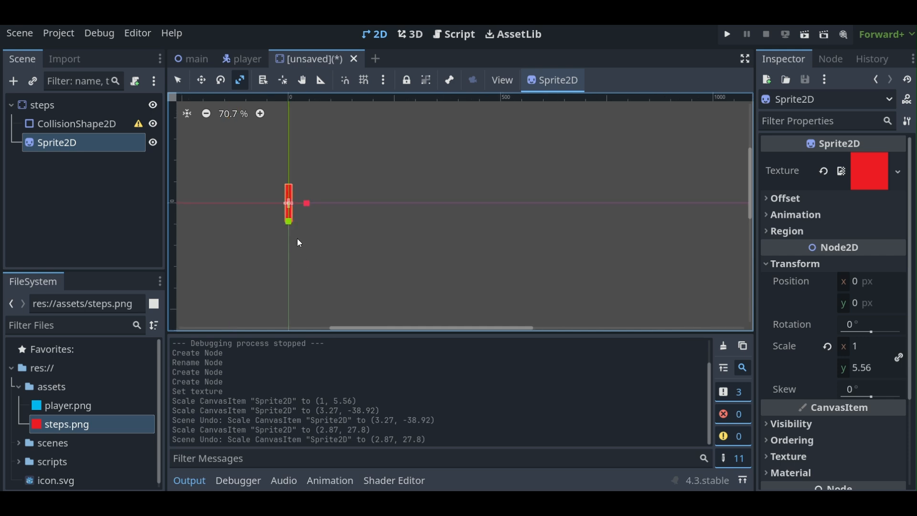
drag(305, 201, 356, 208)
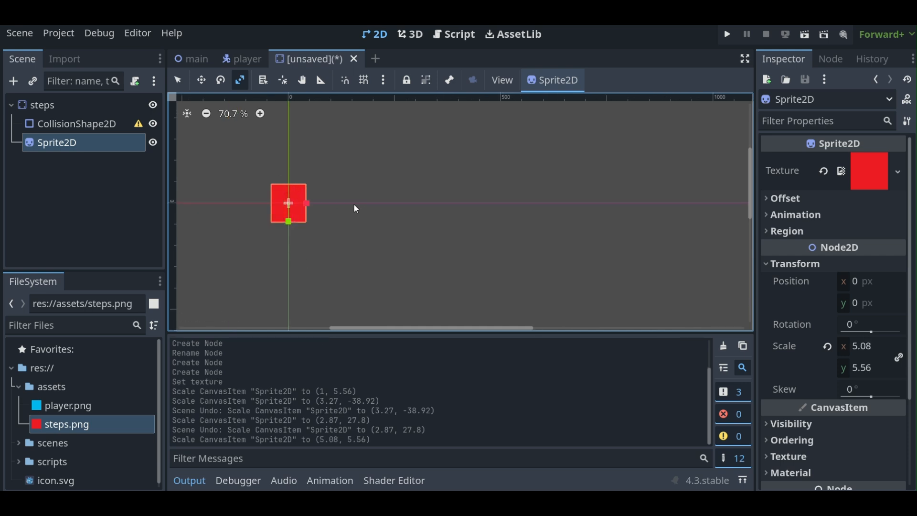
drag(290, 224, 294, 190)
Place Sprite2D above CollisionShape2D in the scene tree and assign a new RectangleShape2D to CollisionShape2D.
click(92, 126)
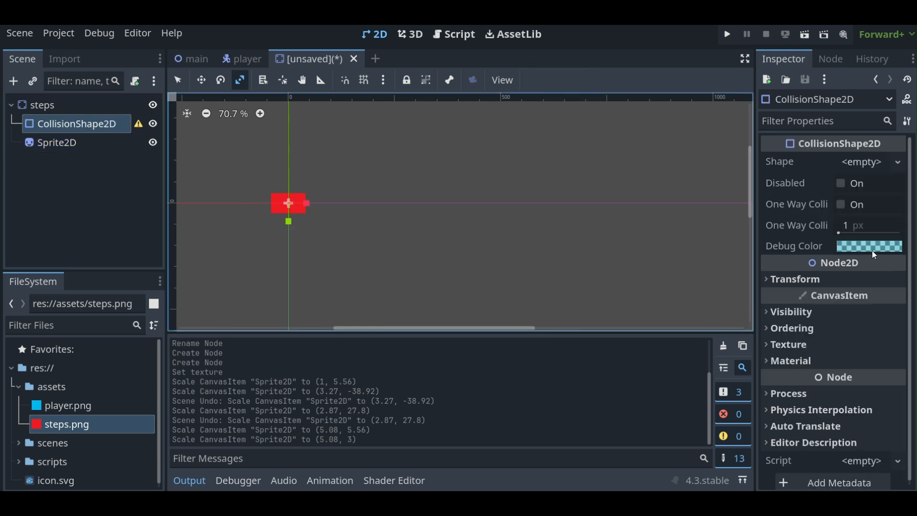
drag(35, 151, 65, 111)
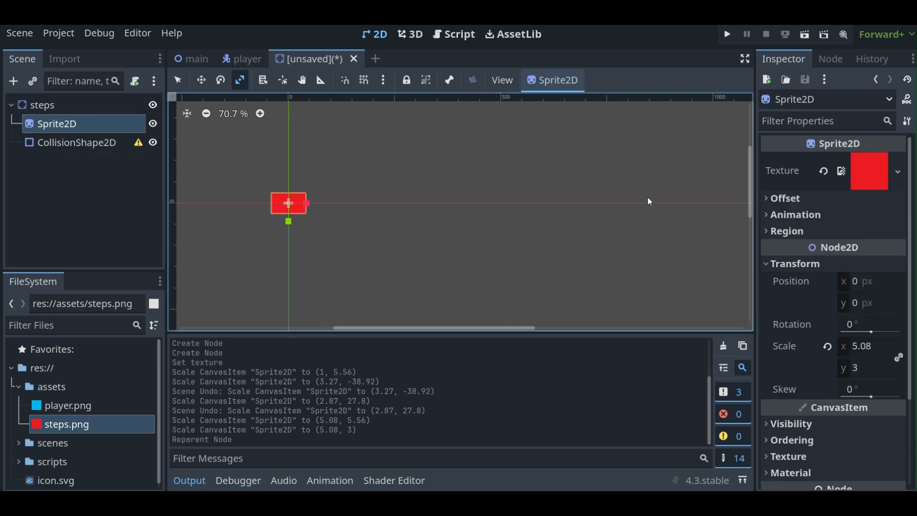
click(124, 139)
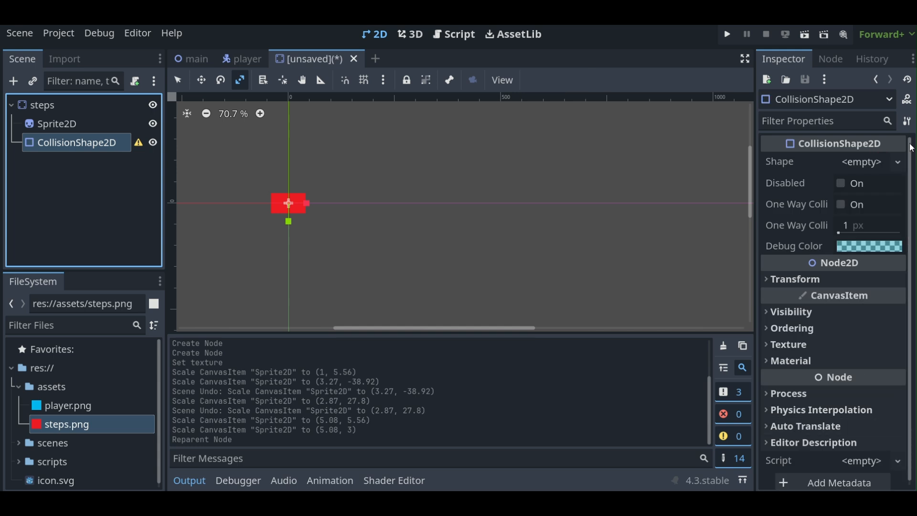
click(898, 161)
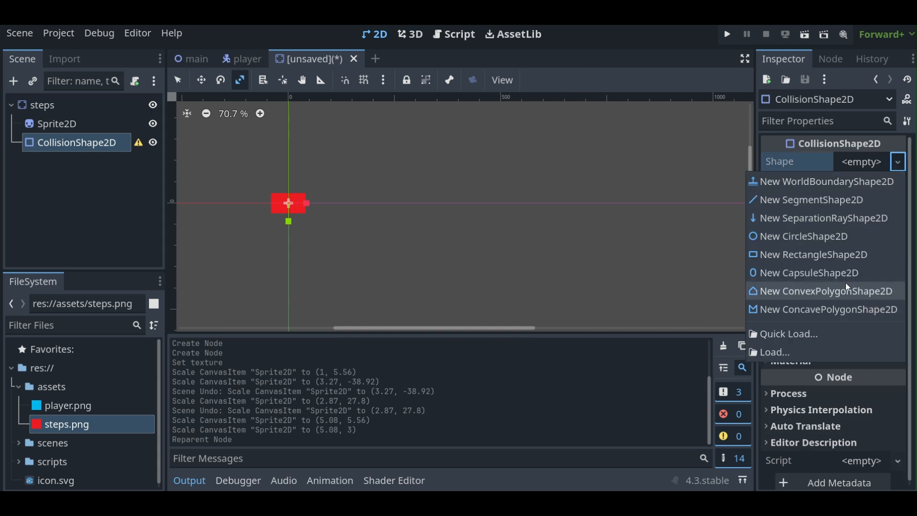
click(839, 255)
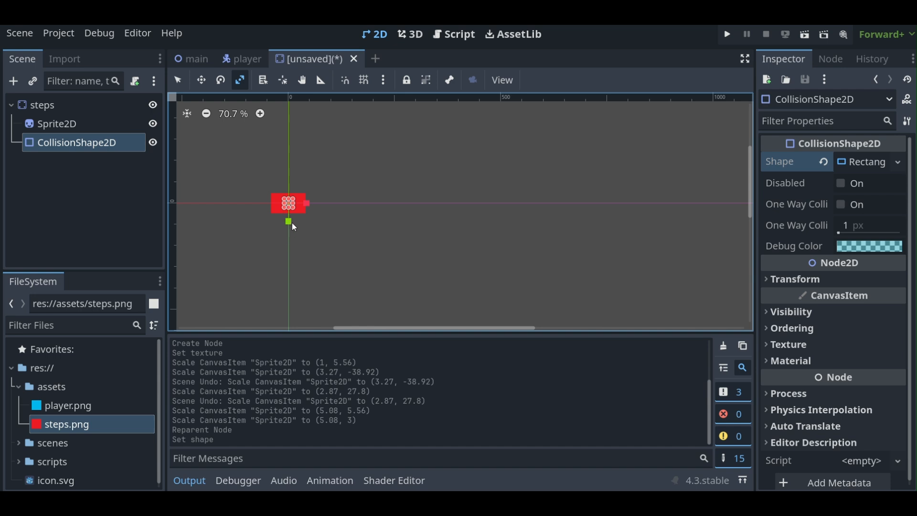
Scale the CollisionShape2D to about 4.04 by 2.32 so it covers the red sprite.
mouse_move(290, 223)
mouse_down()
mouse_move(288, 236)
mouse_move(297, 232)
mouse_up()
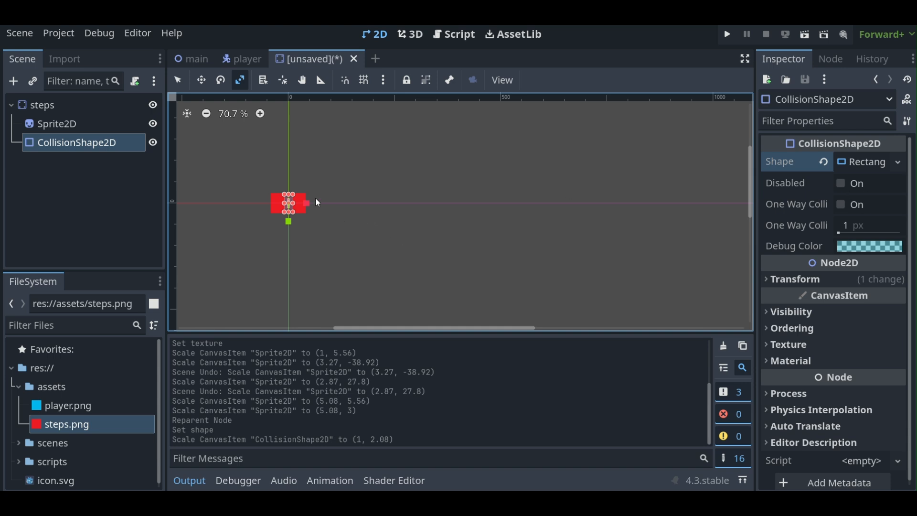
drag(308, 201, 345, 208)
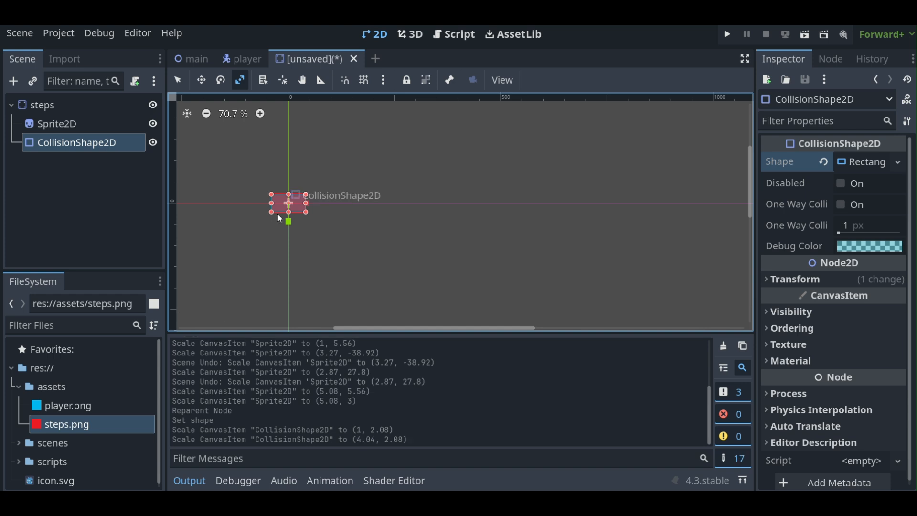
drag(288, 222, 288, 225)
Save the scene as steps.tscn in a new folder named Scenes under res://scenes.
key(ctrl+s)
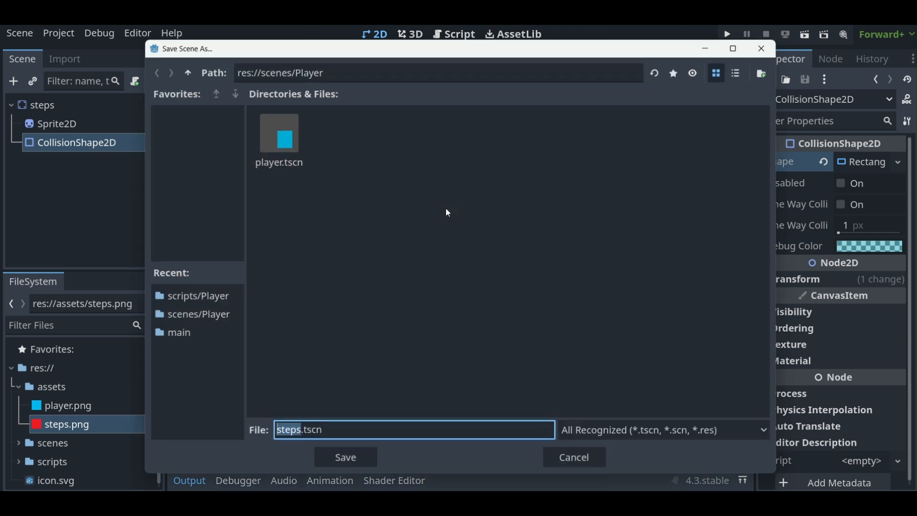
click(188, 74)
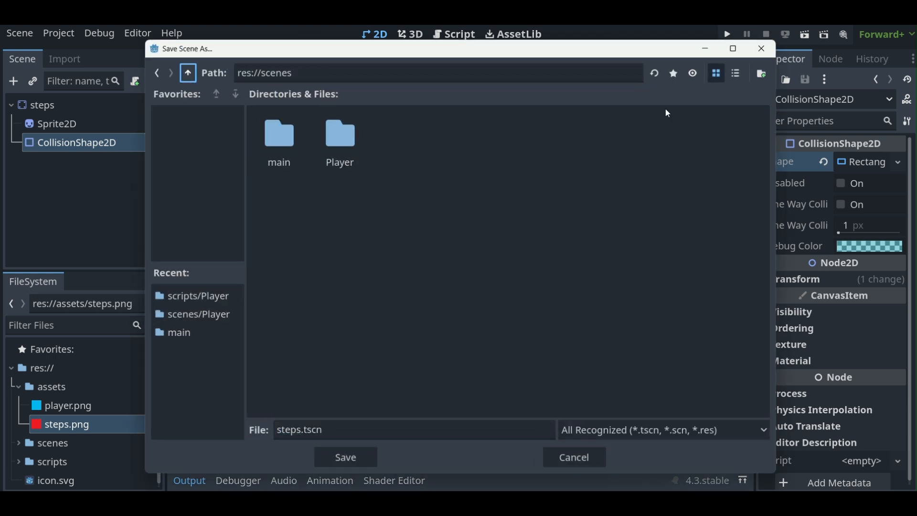
click(759, 75)
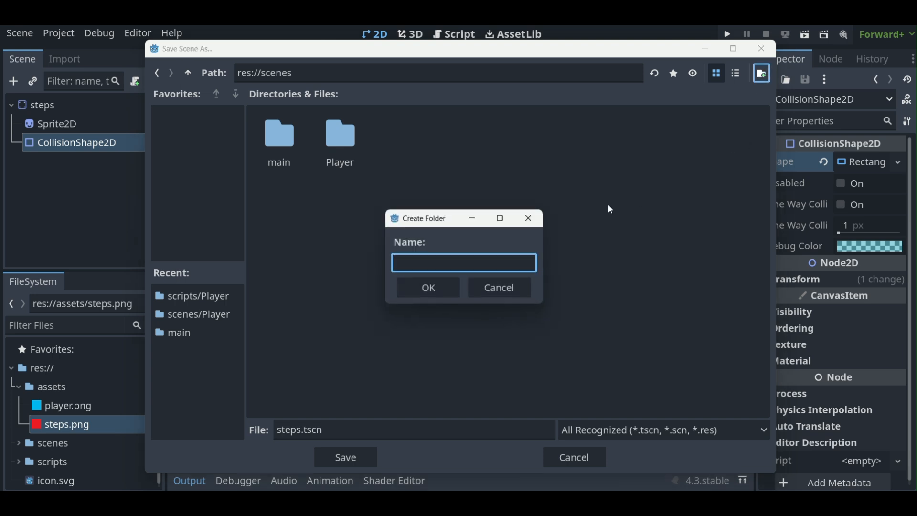
text(Scenes)
key(Return)
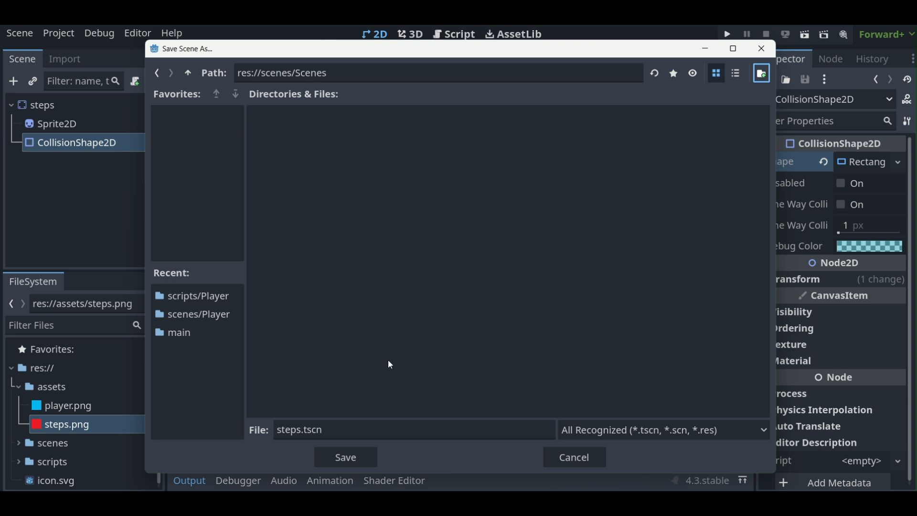
click(360, 461)
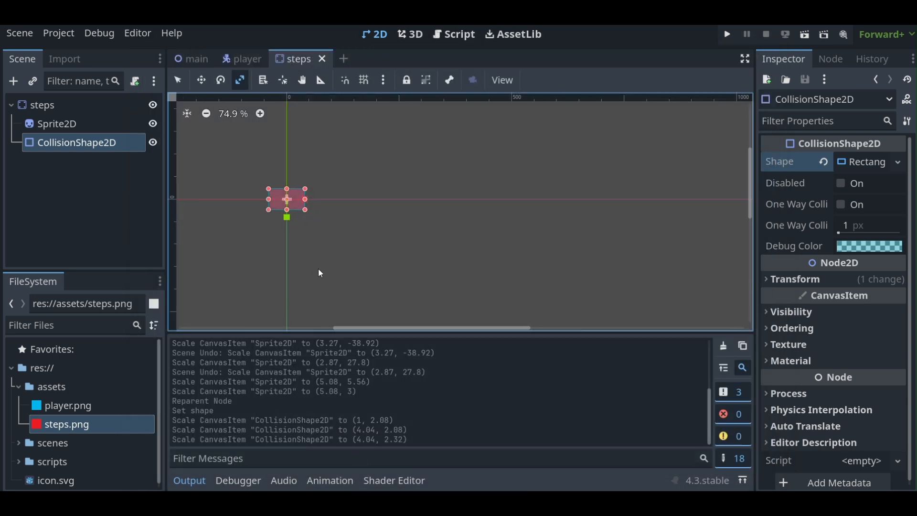
Run the steps scene to check where the red block is placed, and close the game window.
scroll(318, 268, down, 1)
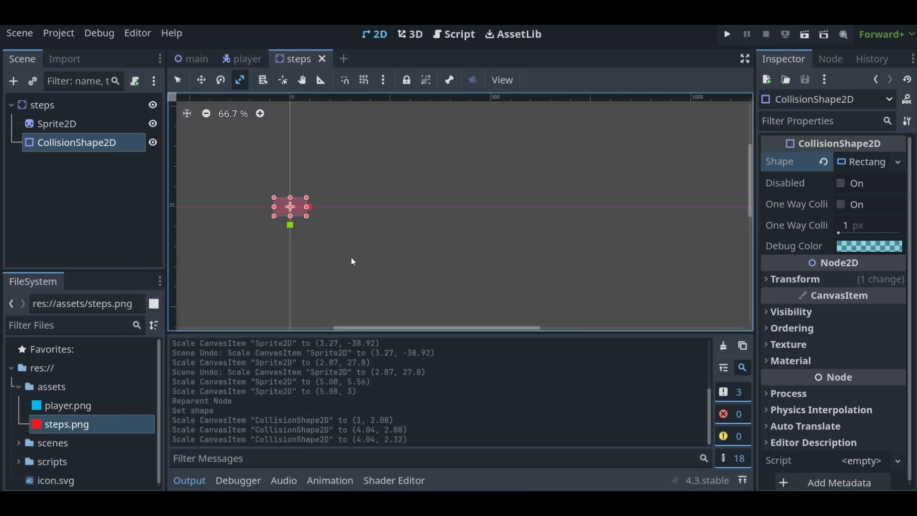
click(811, 36)
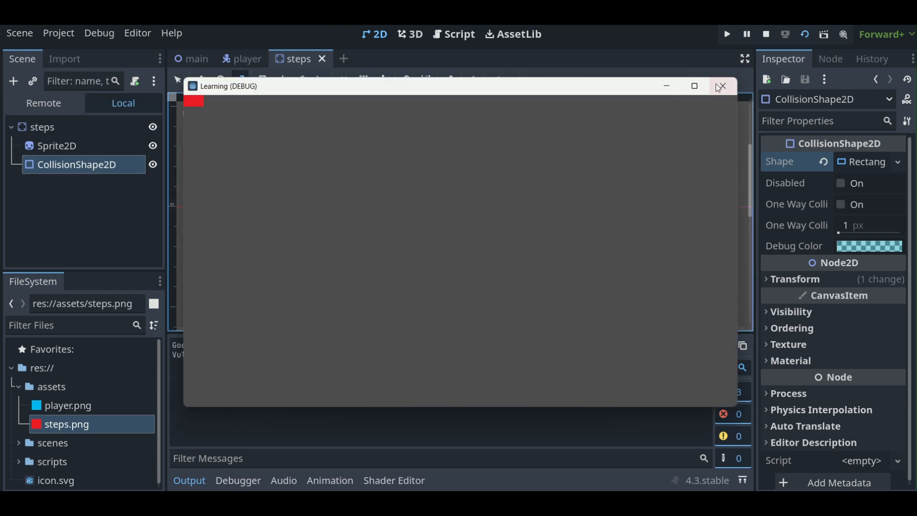
click(722, 86)
Move the steps root node to about (217, 86), save it and test-run the scene.
click(112, 102)
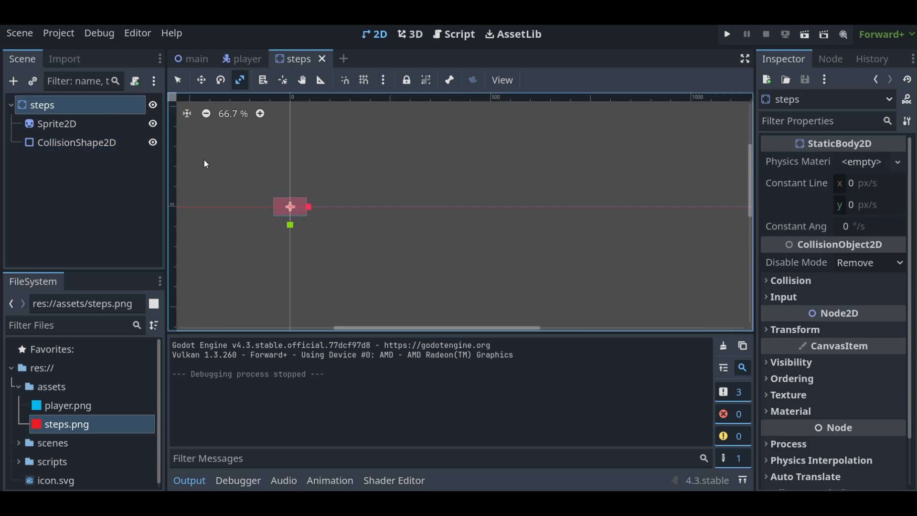
click(201, 79)
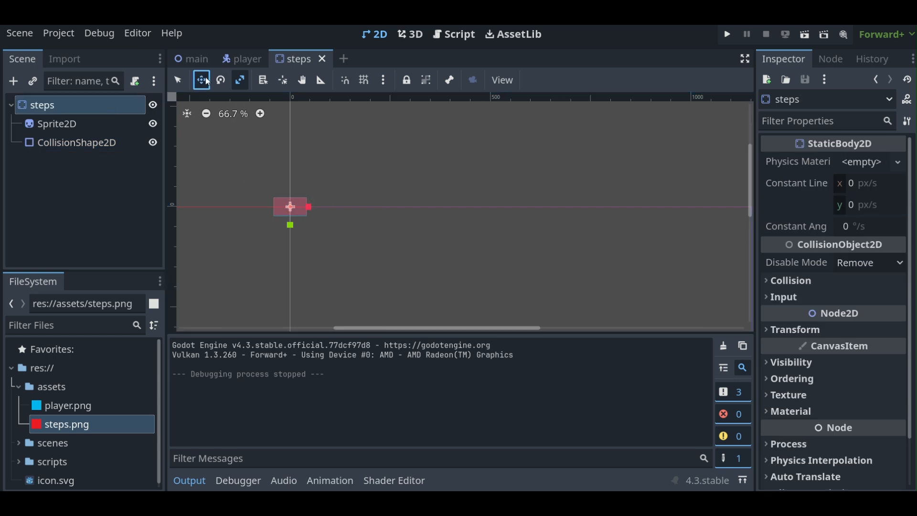
drag(330, 231, 417, 265)
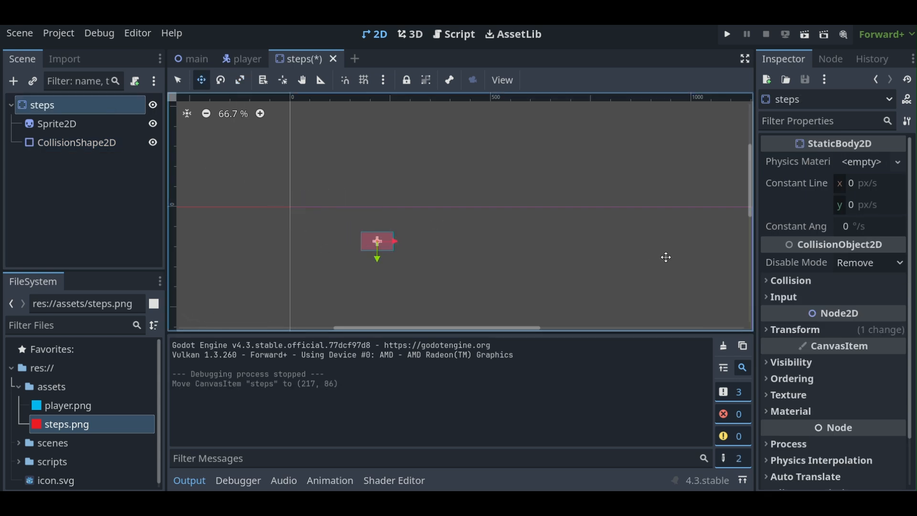
key(ctrl+s)
click(805, 41)
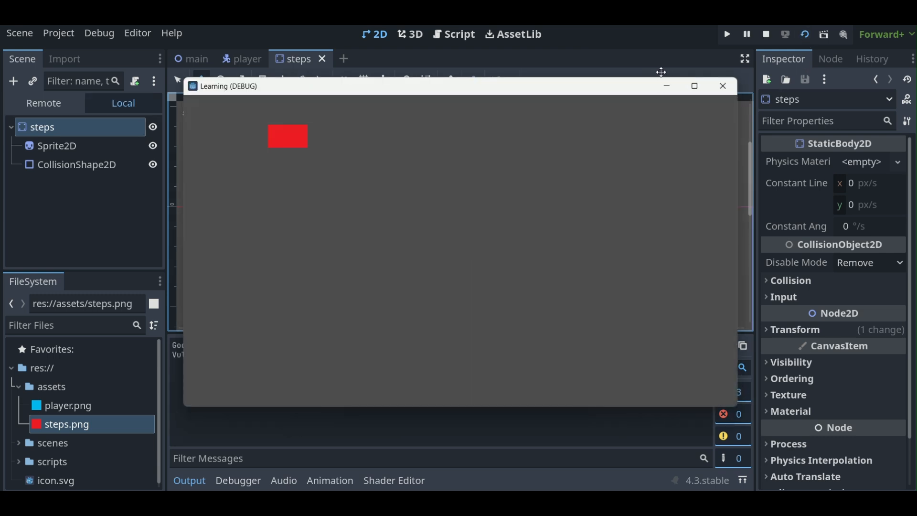
click(723, 86)
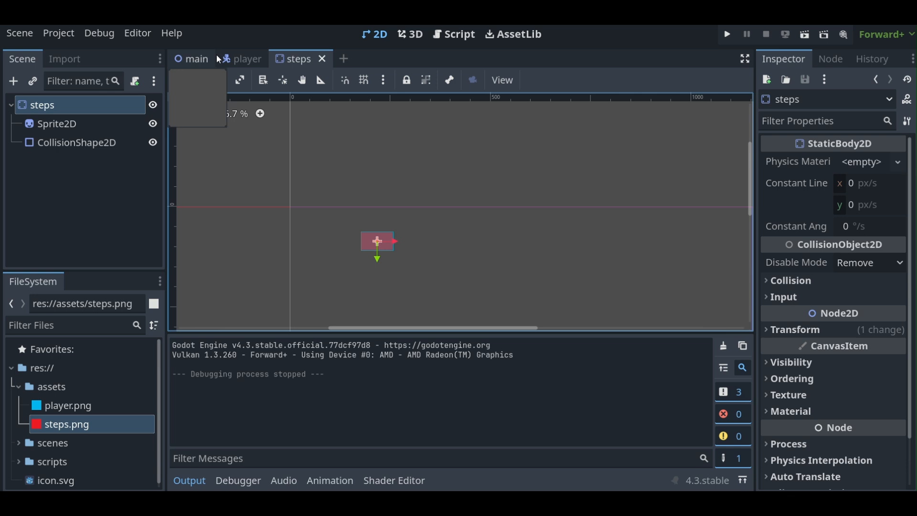
Flatten the steps root node to a vertical scale of about 0.64 and save the scene.
click(240, 80)
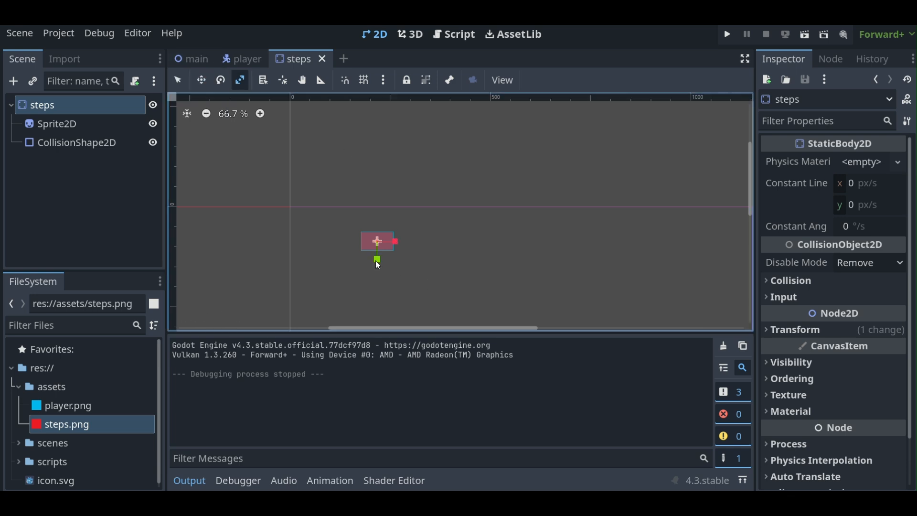
drag(377, 260, 382, 256)
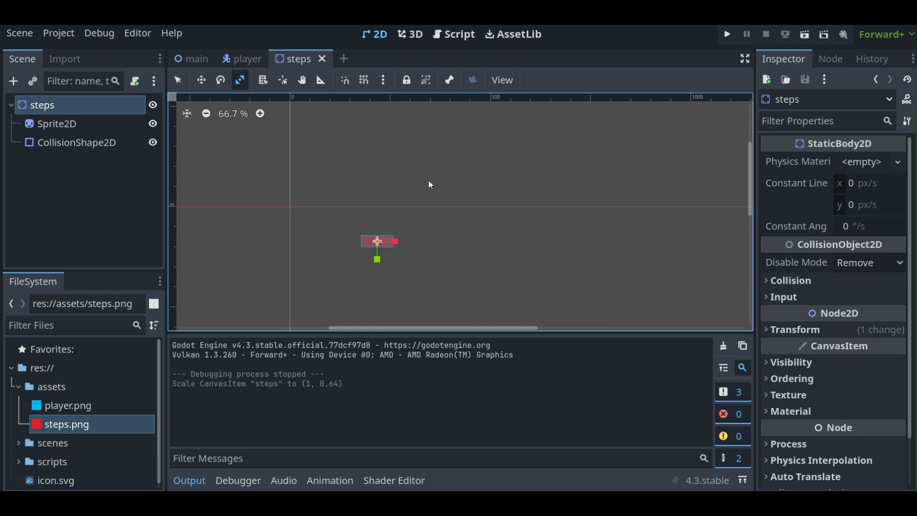
Switch to the main scene and instantiate player.tscn as a child of main.
click(208, 62)
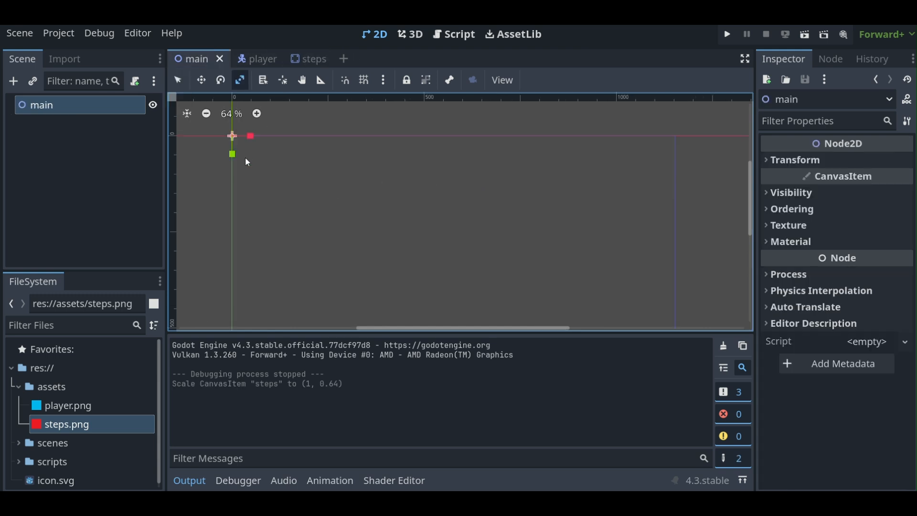
scroll(253, 151, down, 2)
click(30, 83)
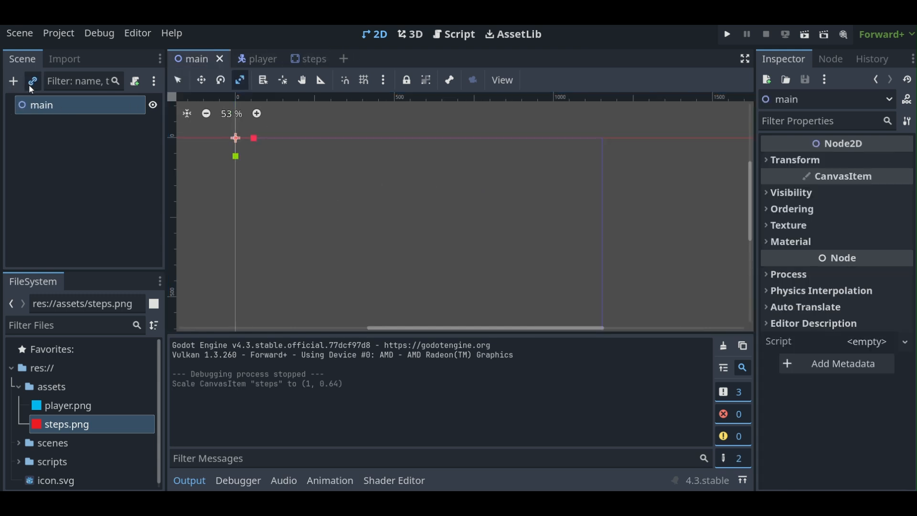
click(400, 234)
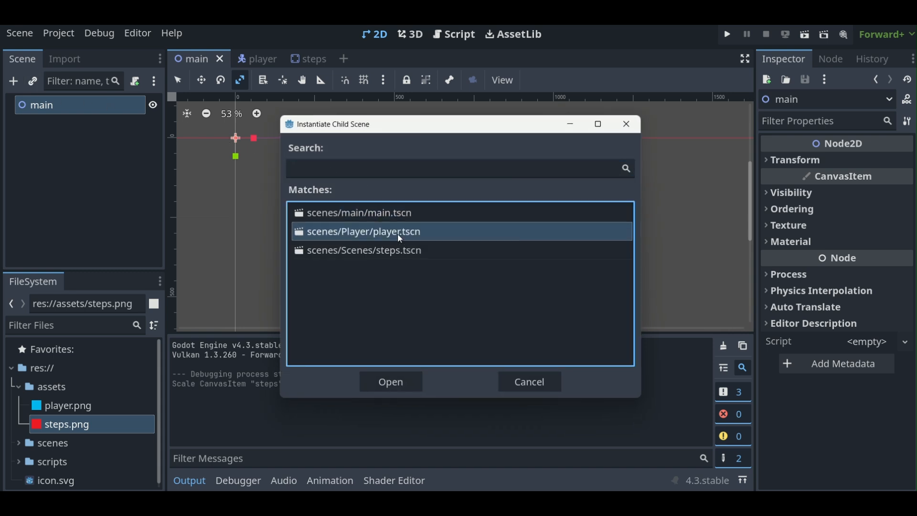
click(391, 382)
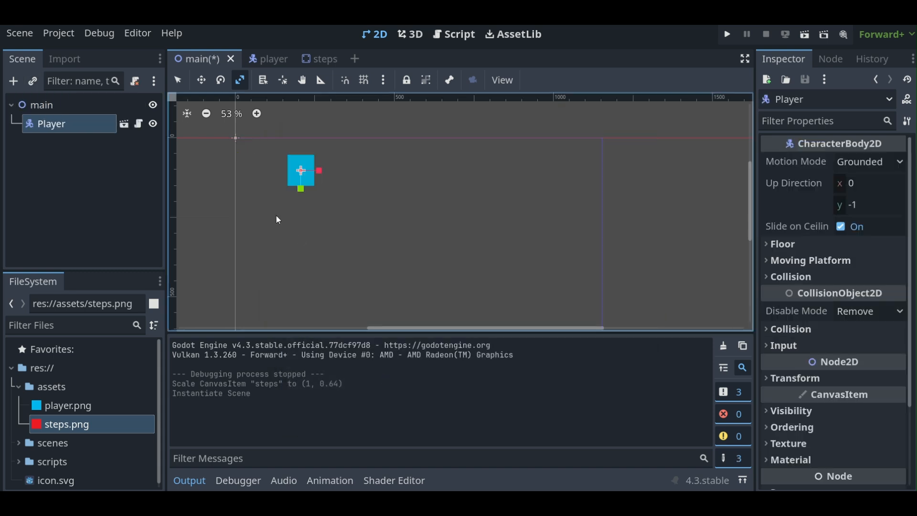
Move the Player instance to about (324, 368) in the main scene and save the scene.
drag(306, 177, 331, 217)
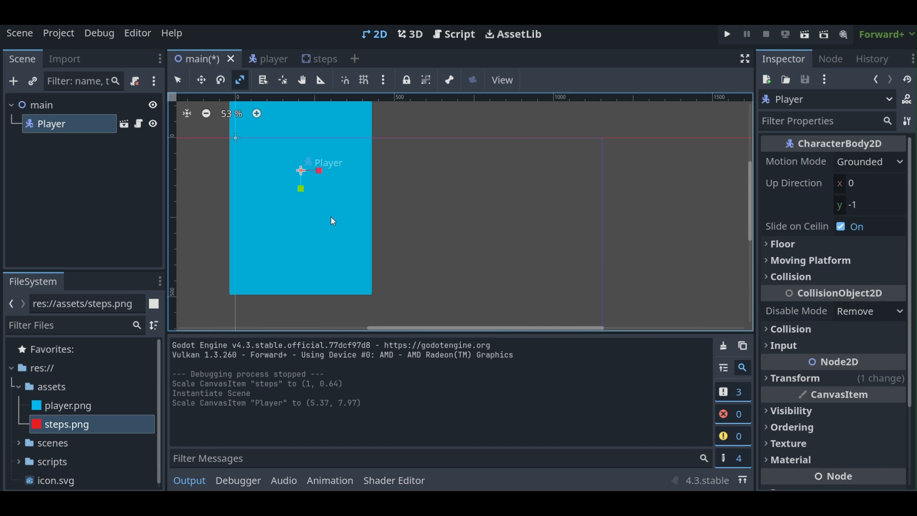
key(ctrl+z)
click(201, 80)
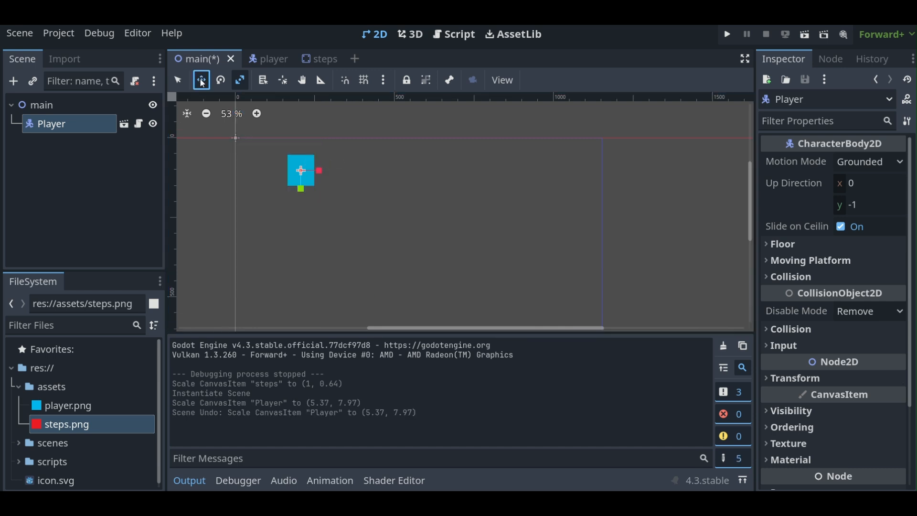
drag(302, 172, 340, 257)
scroll(407, 268, down, 1)
scroll(407, 268, down, 3)
middle_drag(462, 254, 457, 199)
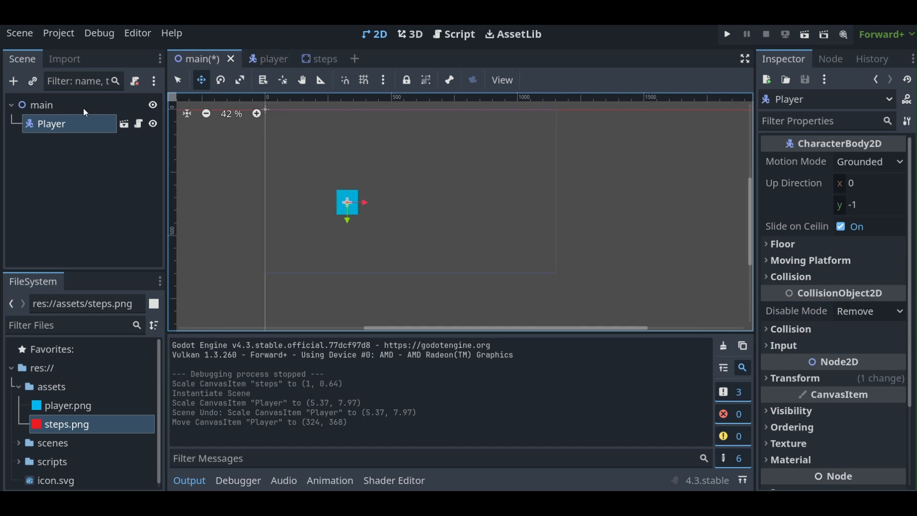
key(ctrl+s)
Instantiate scenes/Scenes/steps.tscn as a child of the main node.
click(73, 99)
click(31, 81)
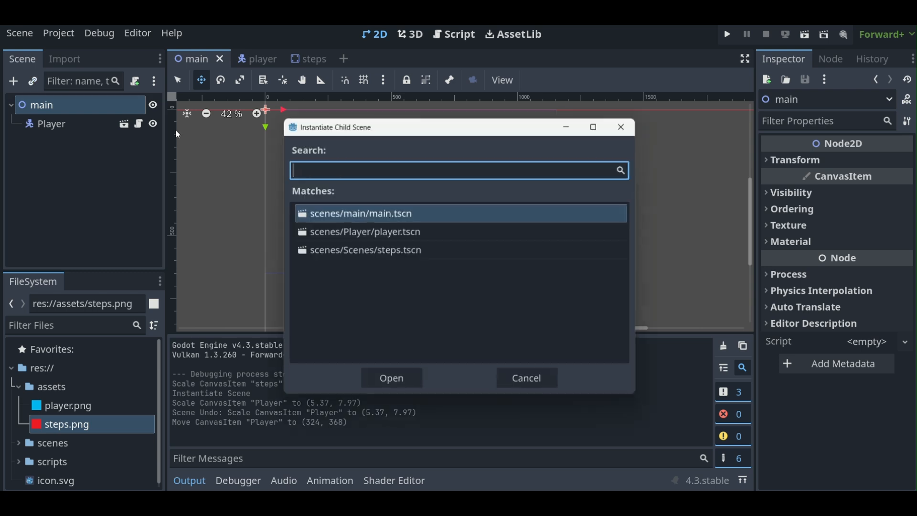
click(392, 252)
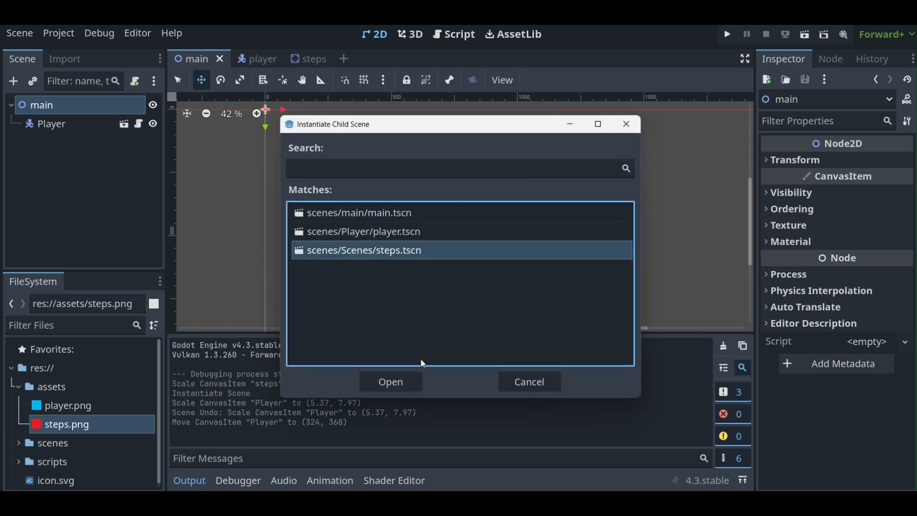
click(406, 382)
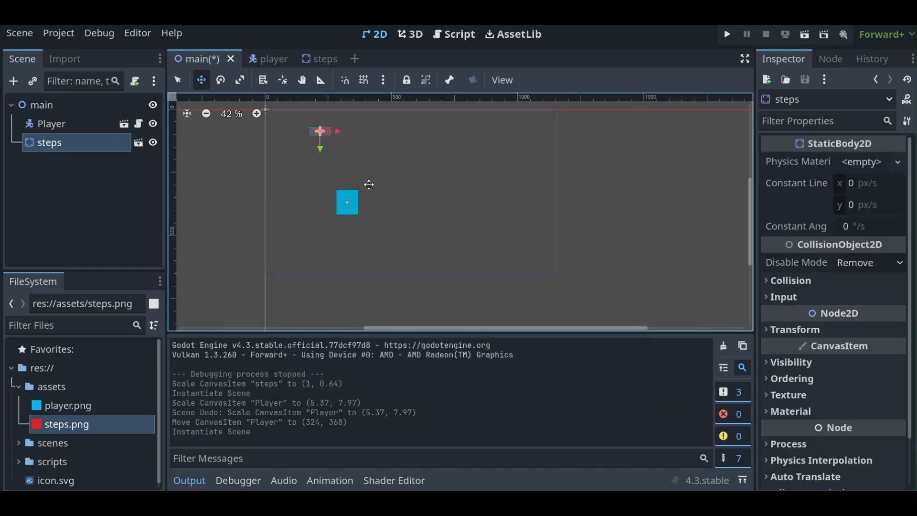
Widen the steps instance to a horizontal scale of about 6.84 and move it below the player to about (558, 550).
click(240, 80)
drag(337, 133, 406, 131)
click(201, 86)
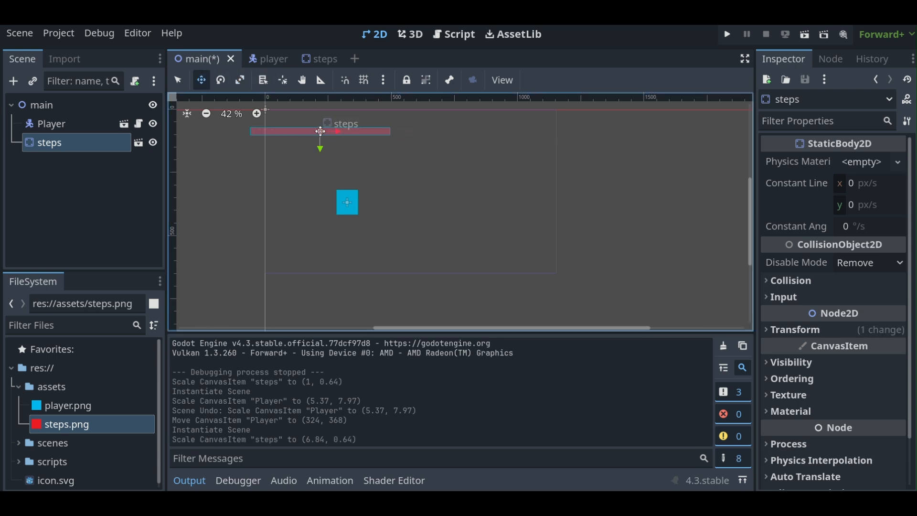
drag(346, 133, 433, 254)
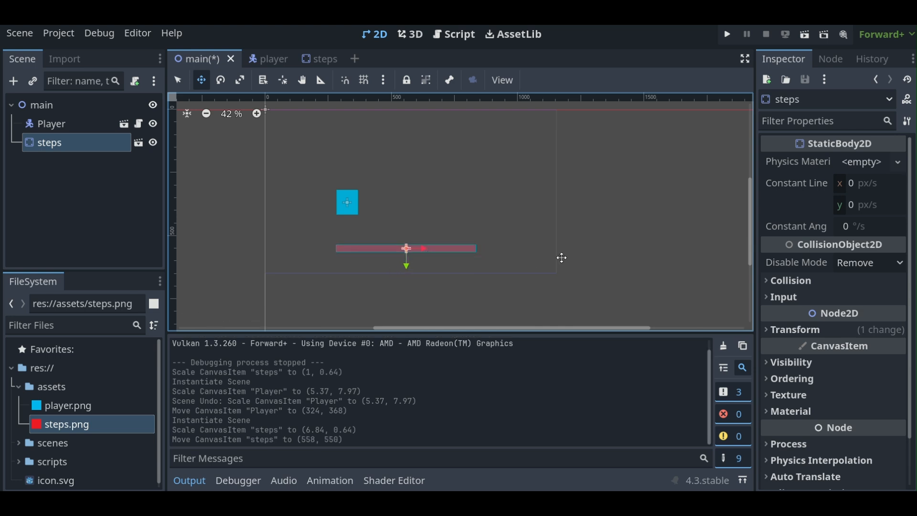
Save the main scene and run it to test the player on the platform.
key(ctrl+s)
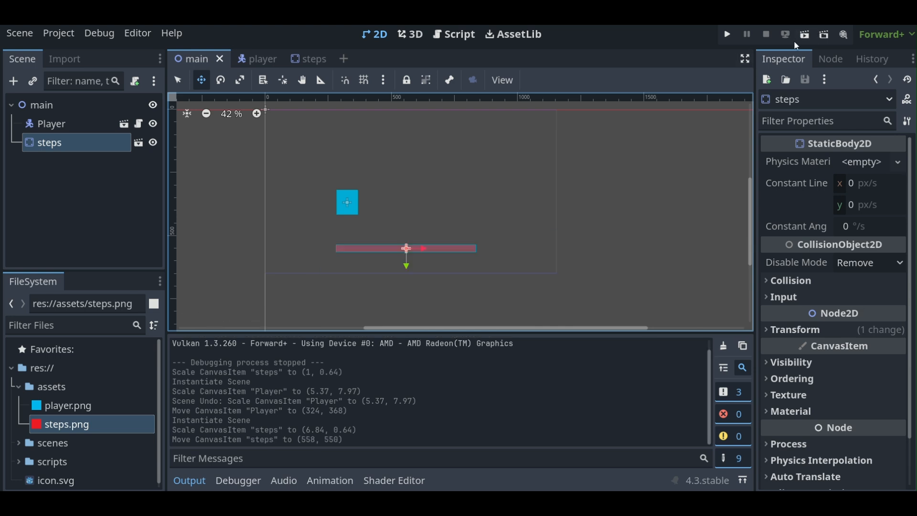
click(804, 37)
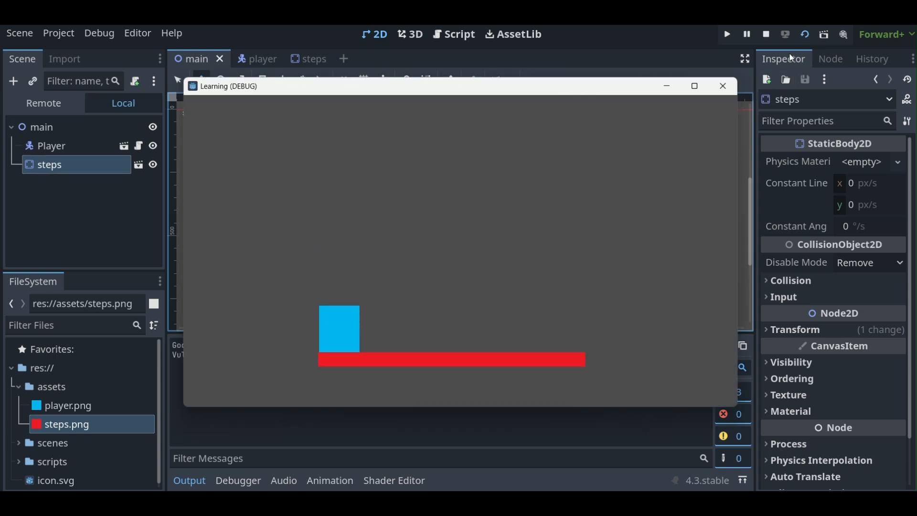
Close the running game and widen the steps platform to a horizontal scale of about 14.76.
click(722, 86)
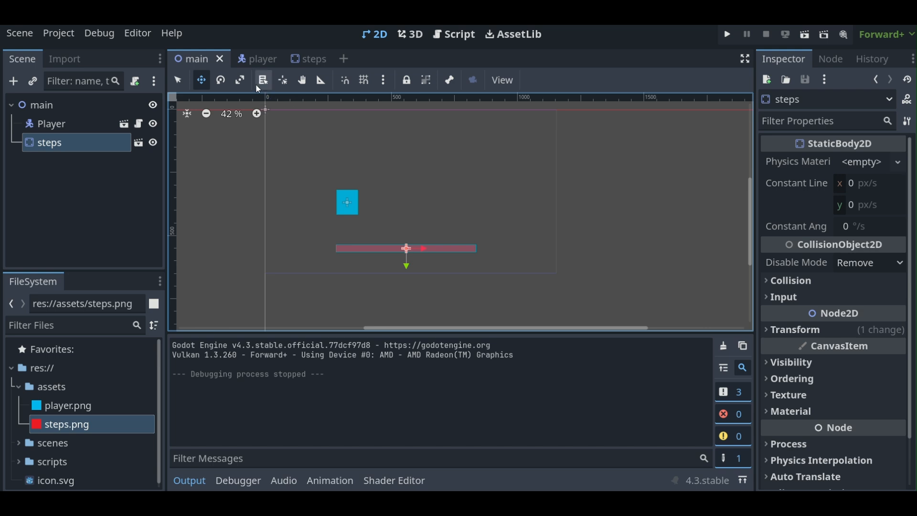
click(240, 79)
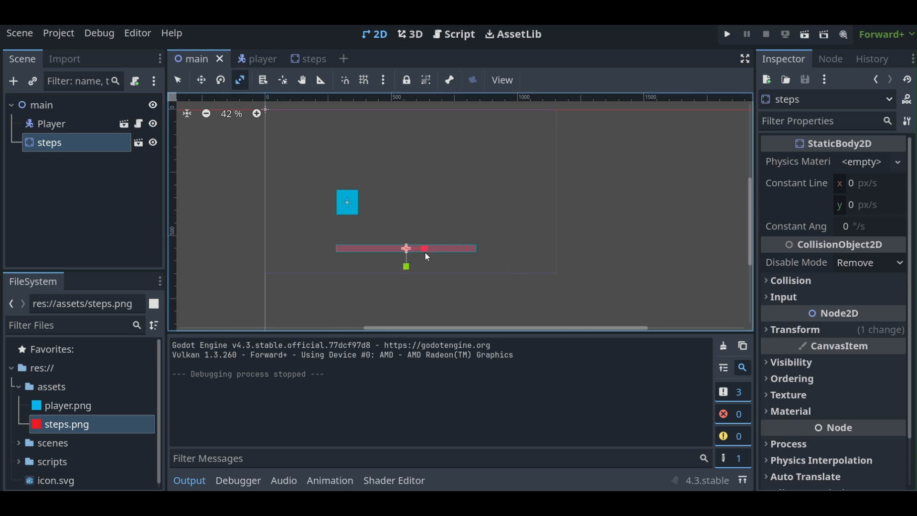
drag(423, 245, 517, 251)
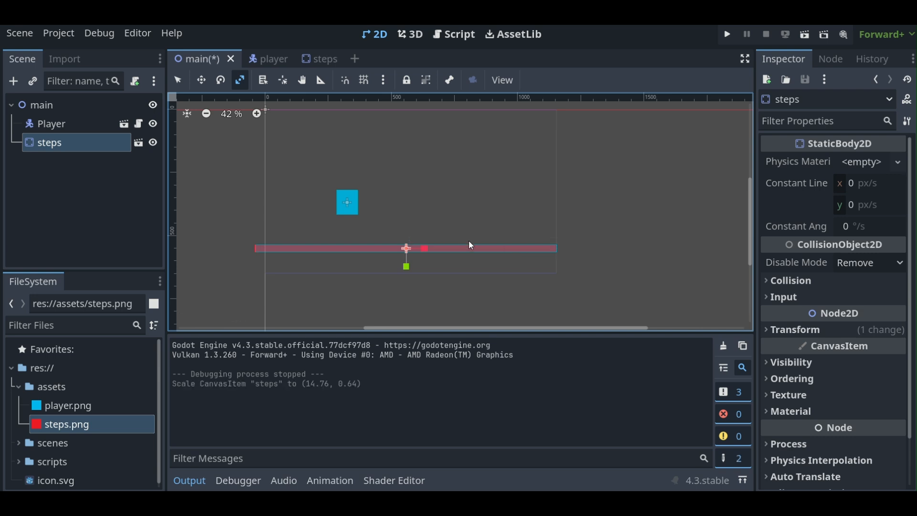
Duplicate the steps platform and move the copy straight up to (558, 518), directly above the original.
click(126, 145)
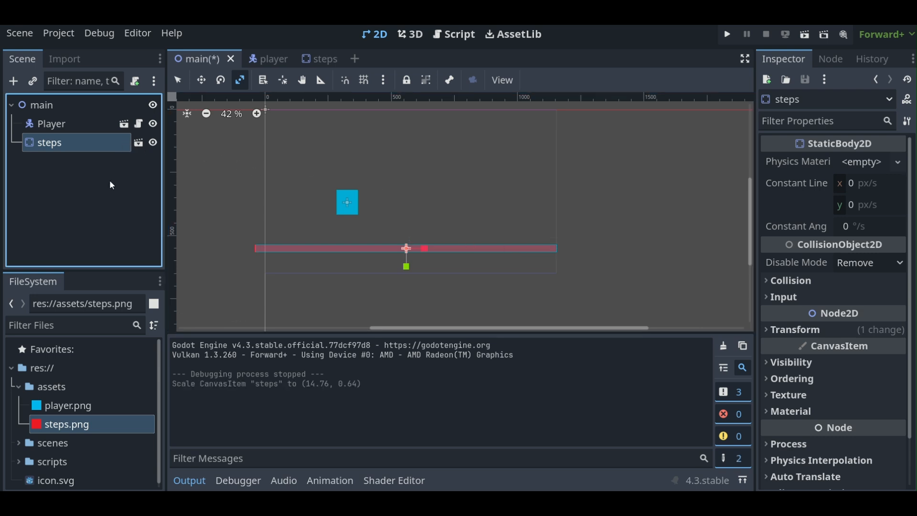
key(ctrl+d)
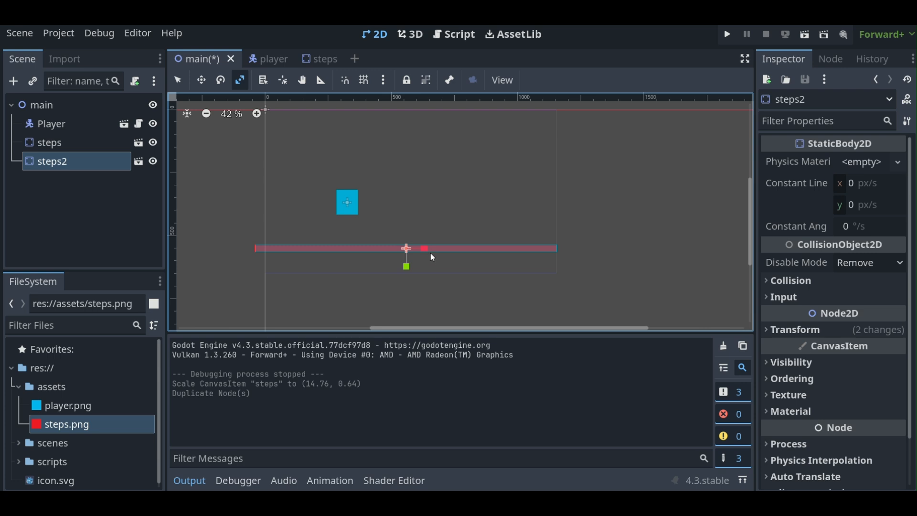
click(204, 83)
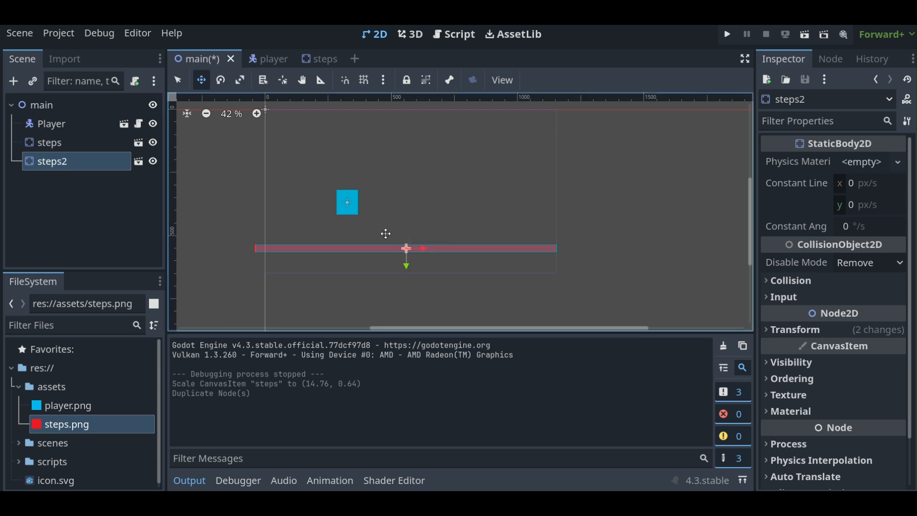
key(shift+Up)
key(shift+Up)
key(shift+Up)
key(shift+Up)
key(shift+Up)
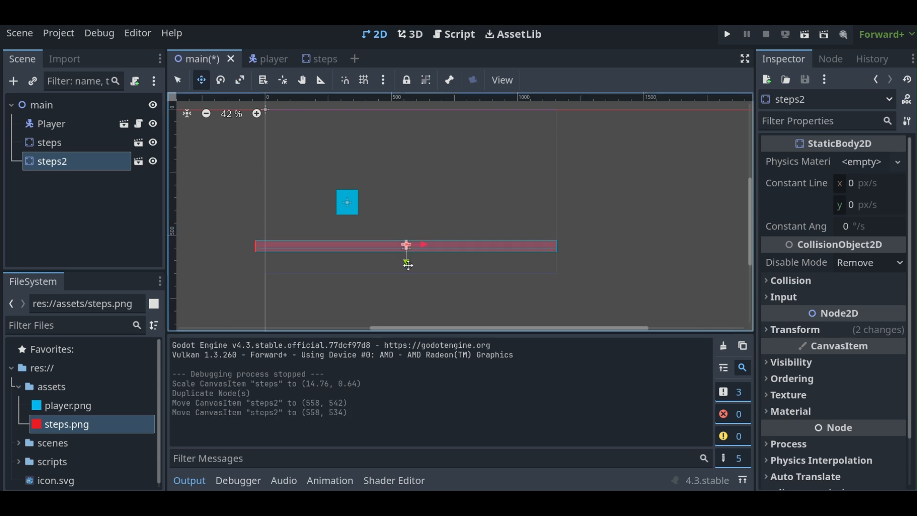
key(shift+Down)
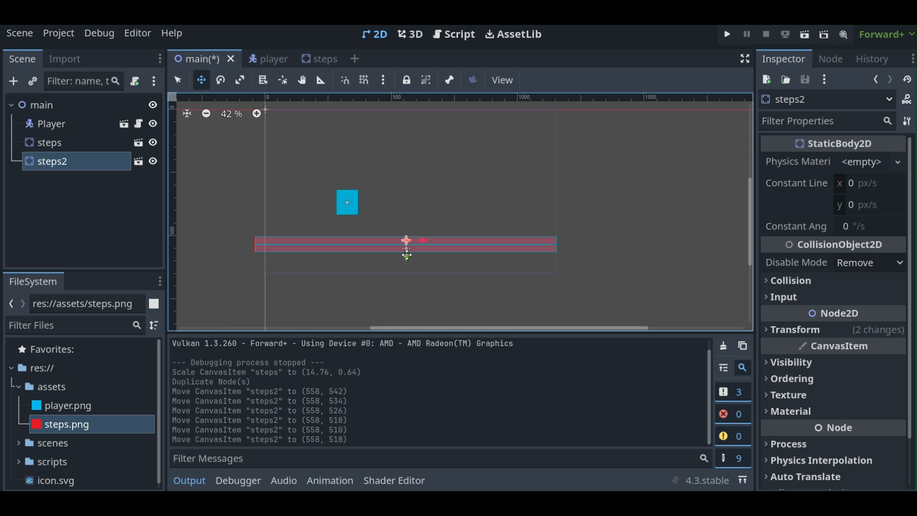
Shorten the steps2 platform to a horizontal scale of about 3.24, keeping its vertical scale at 0.64.
click(240, 80)
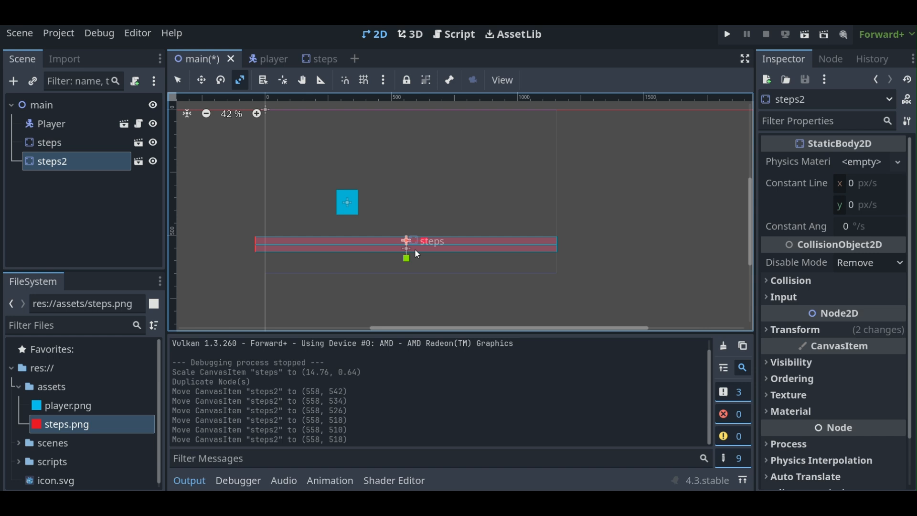
mouse_move(415, 248)
mouse_down()
mouse_move(421, 240)
mouse_move(410, 242)
mouse_up()
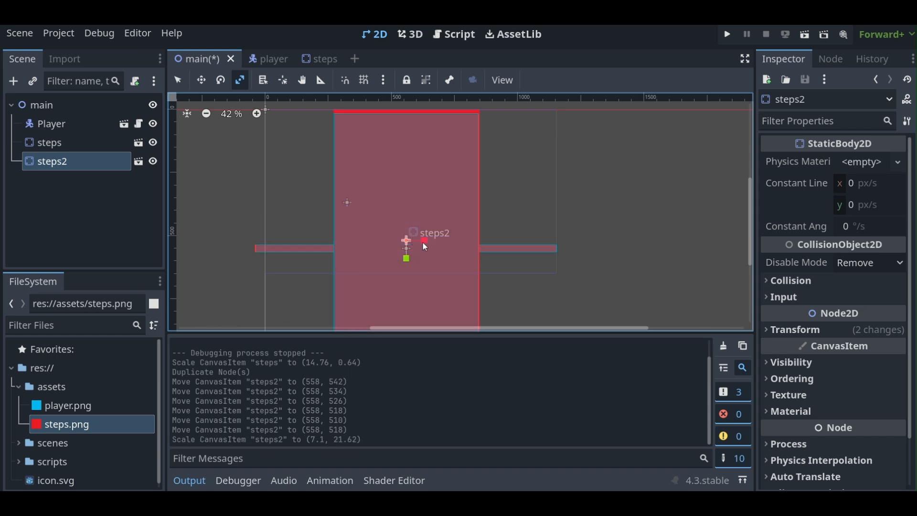
key(ctrl+z)
scroll(459, 270, down, 1)
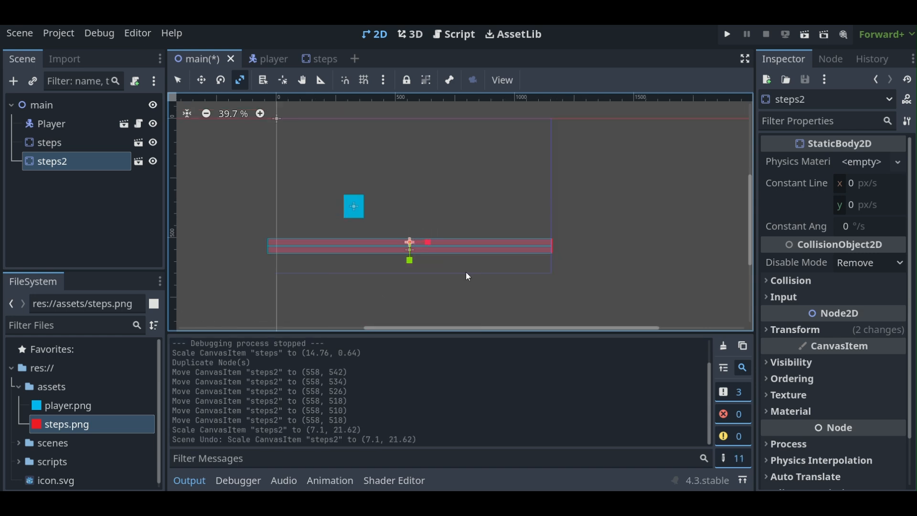
middle_drag(466, 272, 430, 251)
drag(391, 225, 254, 227)
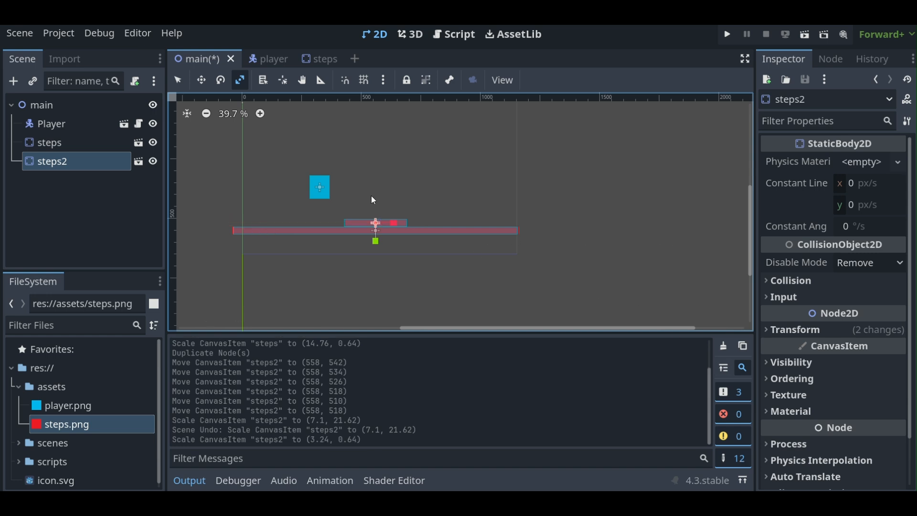
drag(405, 224, 407, 224)
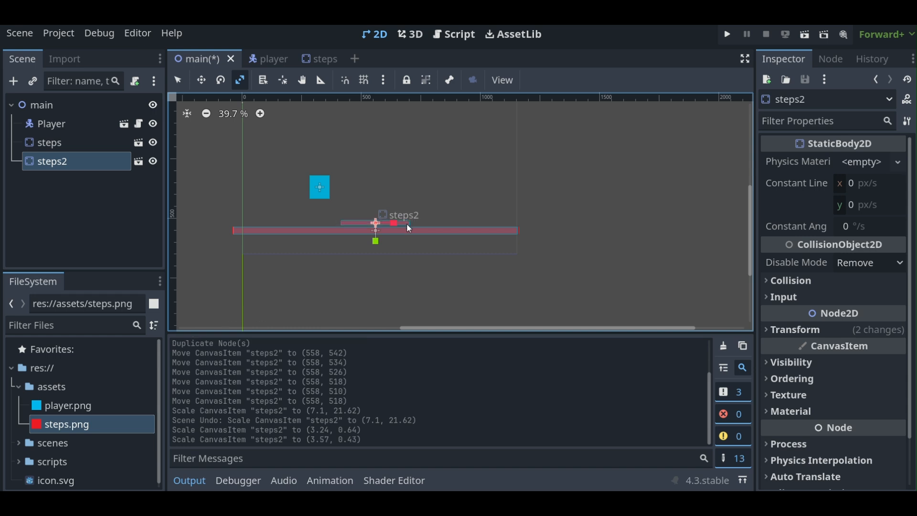
key(ctrl+z)
Move the steps2 platform right along the ground platform to (790, 518).
click(200, 82)
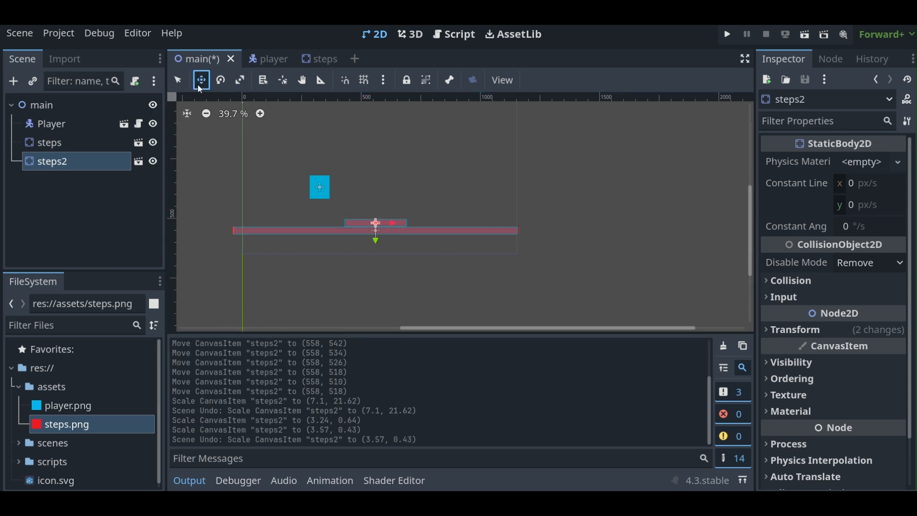
key(shift+Right)
key(shift+Right)
key(shift+Right)
key(shift+Right)
key(shift+Right)
key(shift+Right)
key(shift+Right)
key(shift+Right)
key(shift+Right)
key(shift+Right)
key(shift+Right)
key(shift+Right)
key(shift+Right)
key(shift+Right)
key(shift+Right)
key(shift+Right)
key(shift+Right)
key(shift+Right)
key(shift+Right)
key(shift+Right)
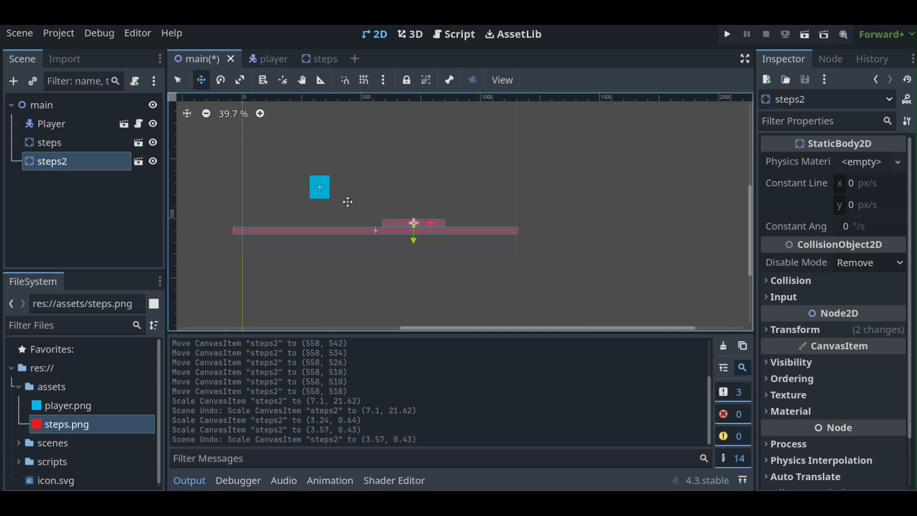
key(shift+Right)
key(shift+Right)
key(shift+Right)
key(shift+Right)
key(shift+Right)
key(shift+Right)
key(shift+Right)
key(shift+Right)
key(shift+Right)
key(shift+Right)
key(shift+Right)
key(shift+Right)
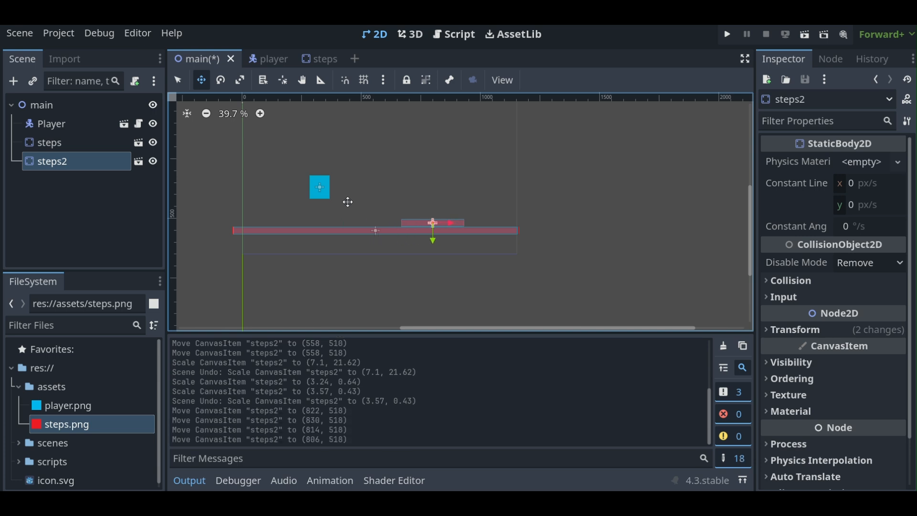
key(shift+Left)
key(shift+Left)
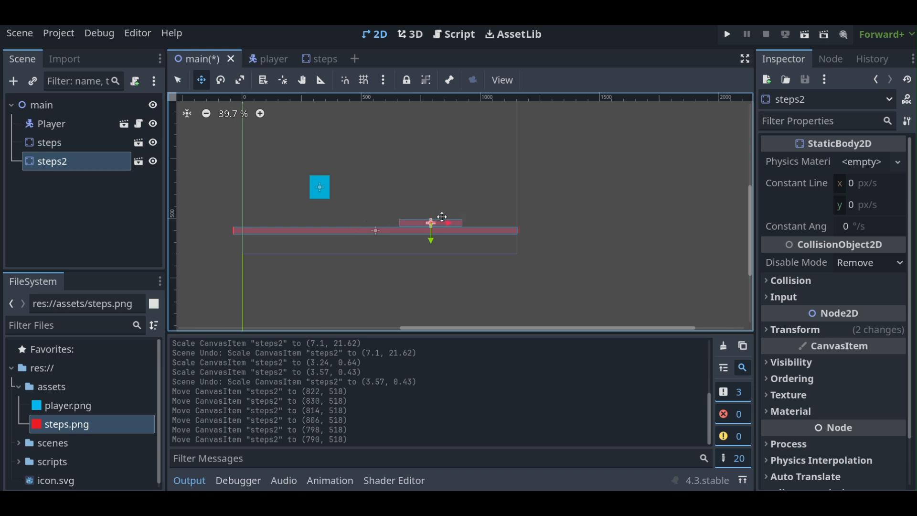
Duplicate steps2 and place the copy up and to the right at (854, 486) as the next stair.
key(ctrl+d)
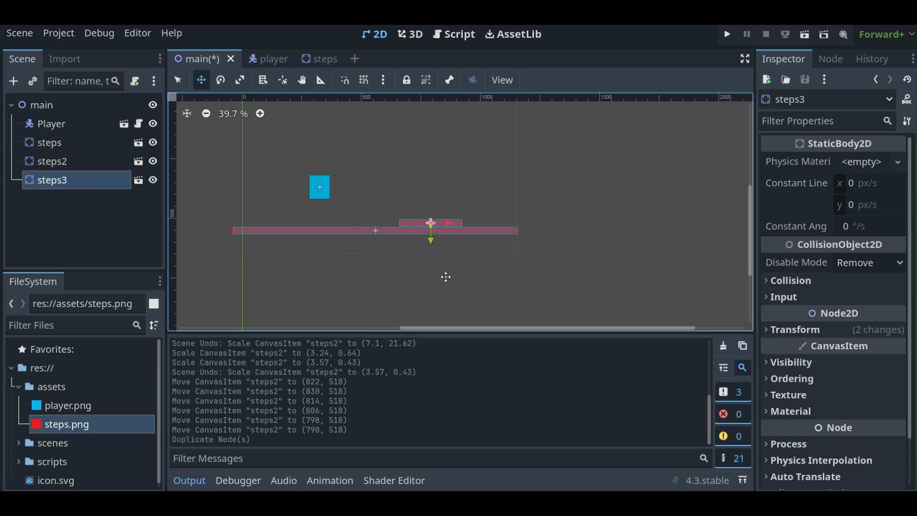
key(shift+Up)
key(shift+Up)
key(shift+Up)
key(shift+Up)
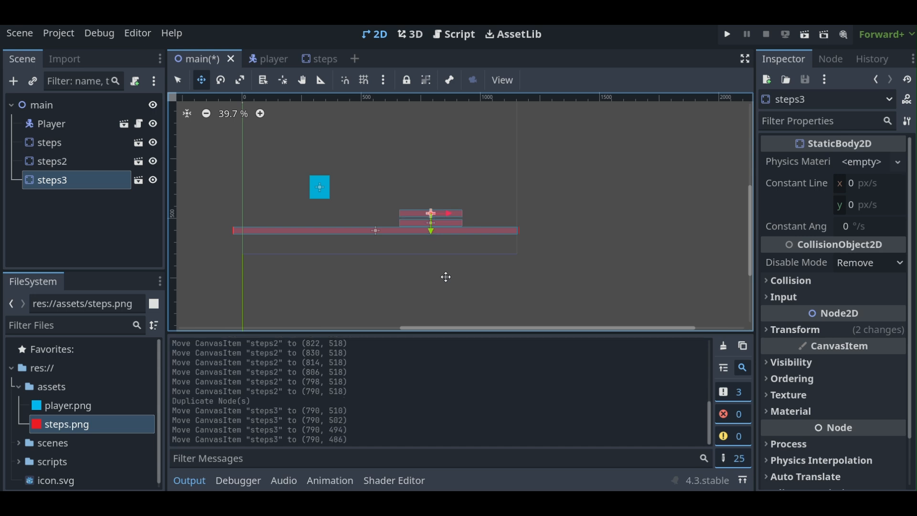
key(shift+Down)
key(shift+Right)
key(shift+Right)
key(shift+Right)
key(shift+Right)
key(shift+Right)
key(shift+Right)
key(shift+Right)
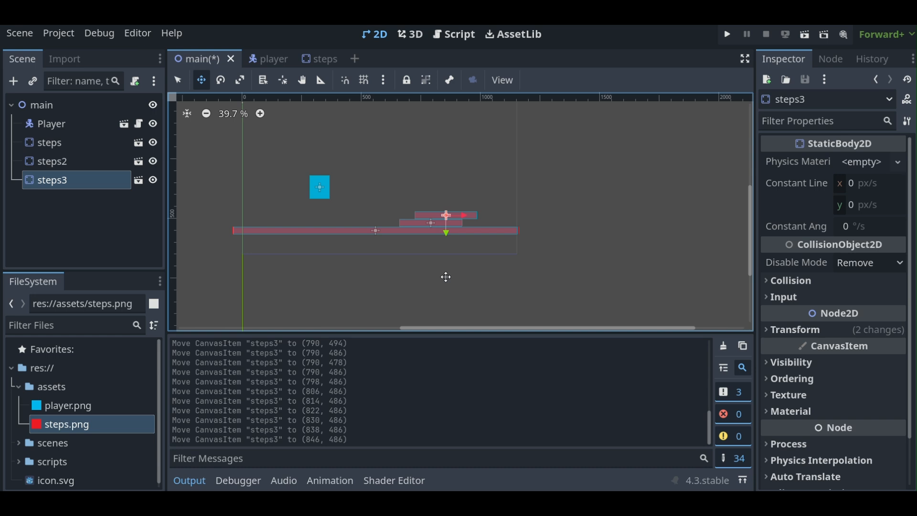
key(shift+Right)
Duplicate steps3 and place the copy up and to the right at (910, 454).
key(ctrl+d)
key(shift+Up)
key(shift+Up)
key(shift+Up)
key(shift+Up)
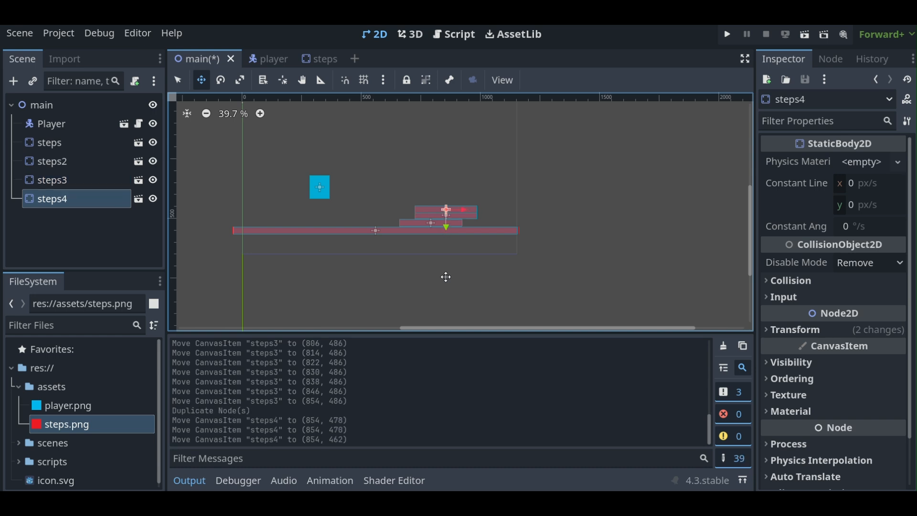
key(shift+Up)
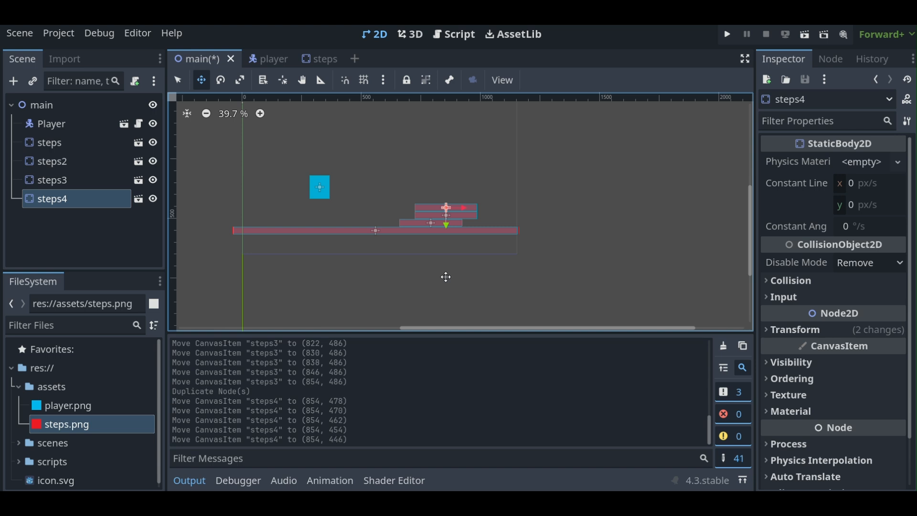
key(shift+Down)
key(shift+Right)
key(shift+Right)
key(shift+Right)
key(shift+Right)
key(shift+Right)
key(shift+Right)
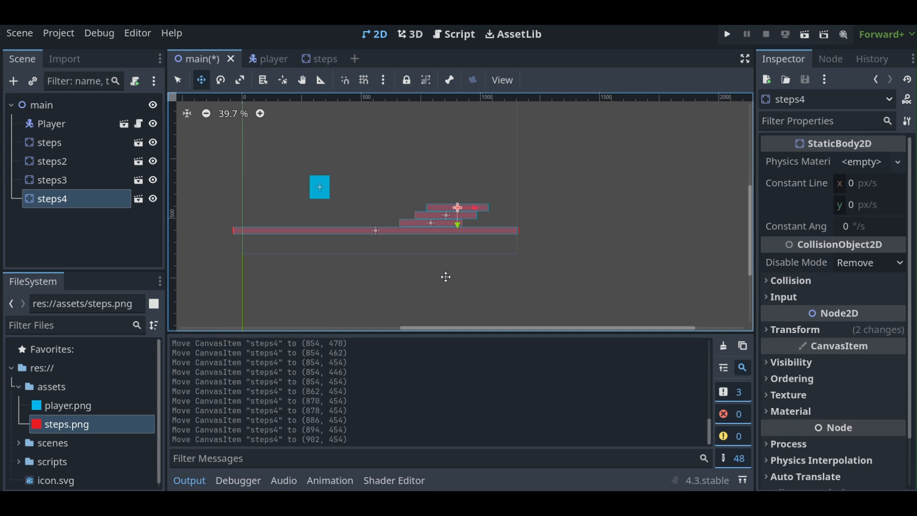
key(shift+Right)
Duplicate steps4 and place the copy up and to the right at (958, 422).
key(ctrl+d)
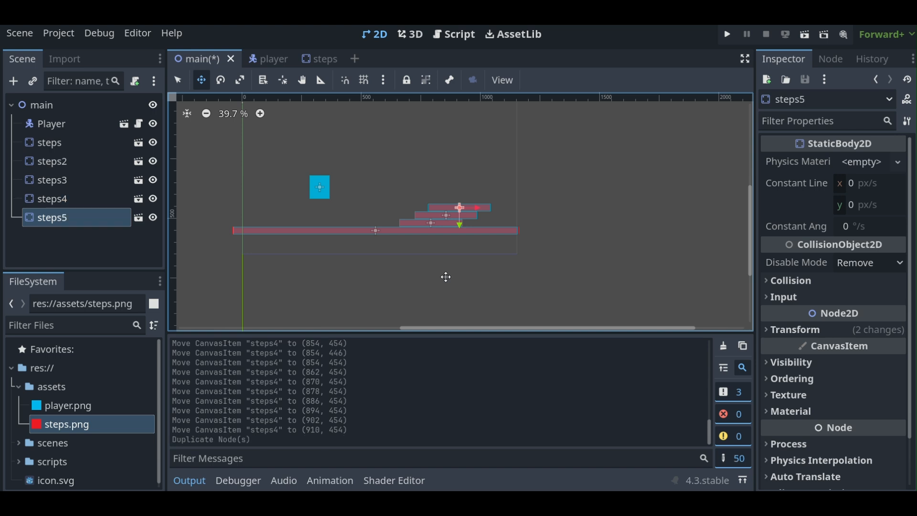
key(shift+Up)
key(shift+Up)
key(shift+Up)
key(shift+Up)
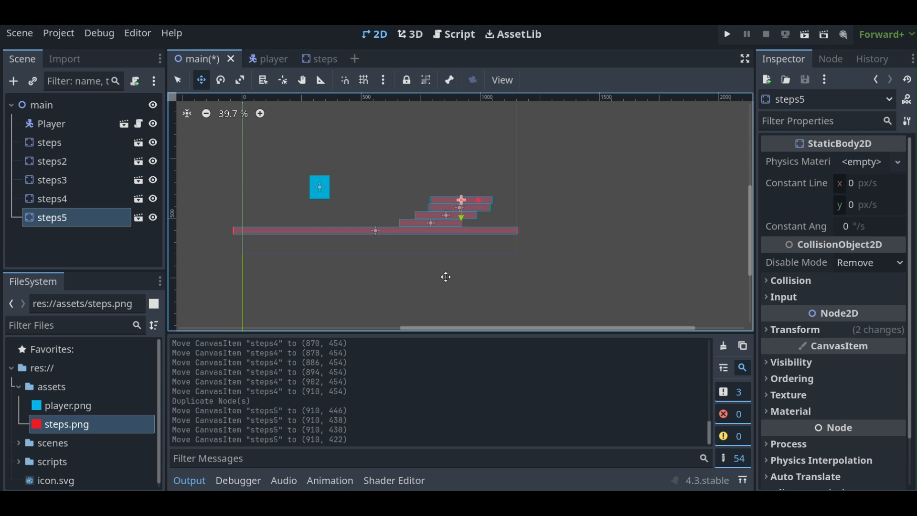
key(shift+Right)
key(shift+Right)
key(shift+Right)
key(shift+Right)
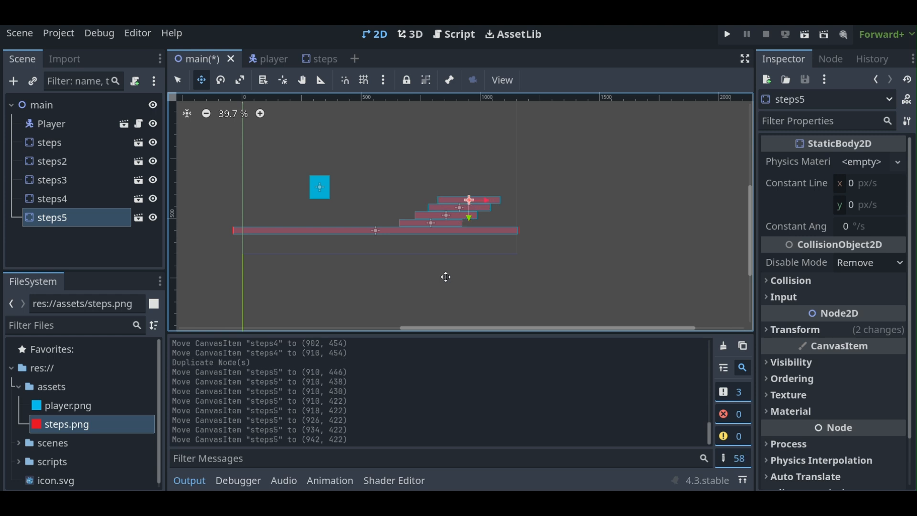
key(shift+Right)
key(shift+Right)
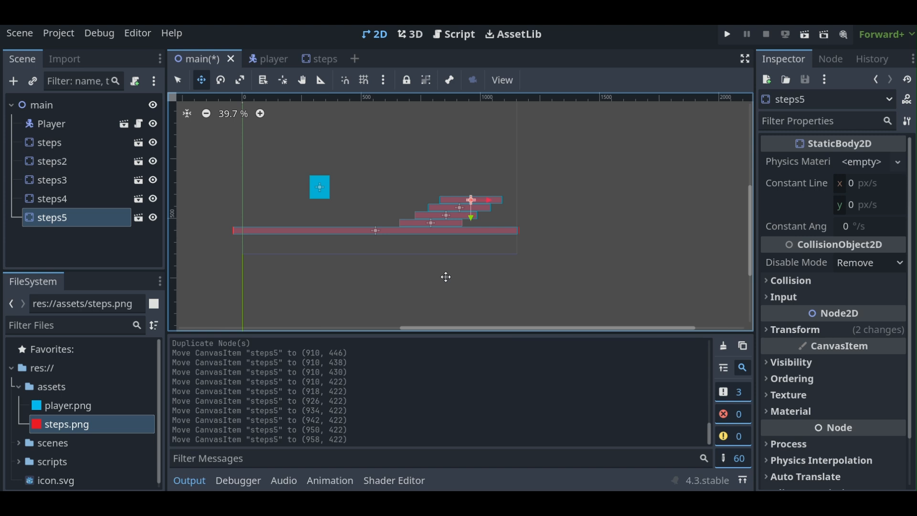
Duplicate steps5 and place the copy up and to the right at (1014, 390).
key(ctrl+d)
key(shift+Up)
key(shift+Up)
key(shift+Up)
key(shift+Up)
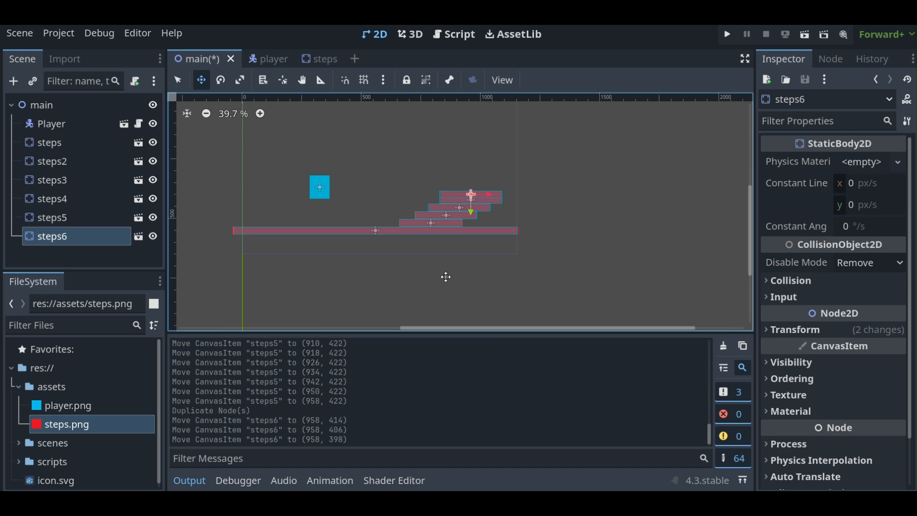
key(shift+Down)
key(shift+Up)
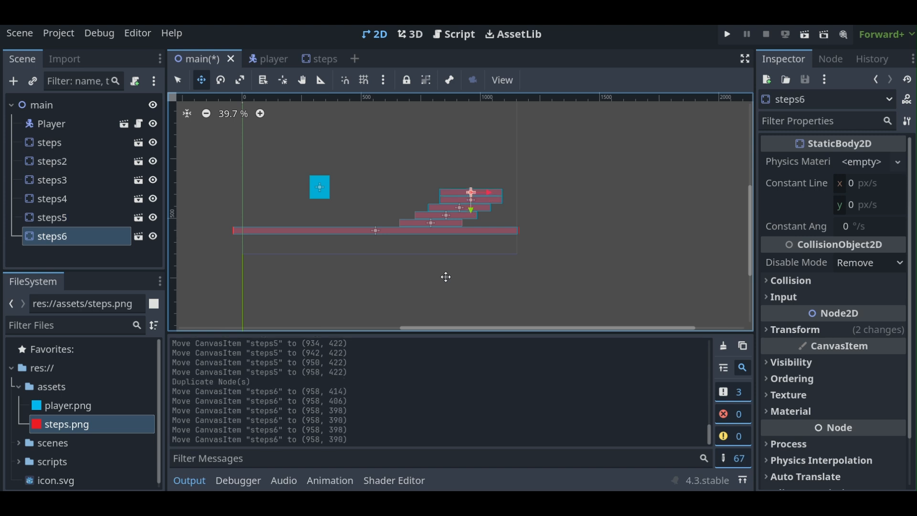
key(shift+Right)
key(shift+Right)
key(shift+Right)
key(shift+Right)
key(shift+Right)
key(shift+Right)
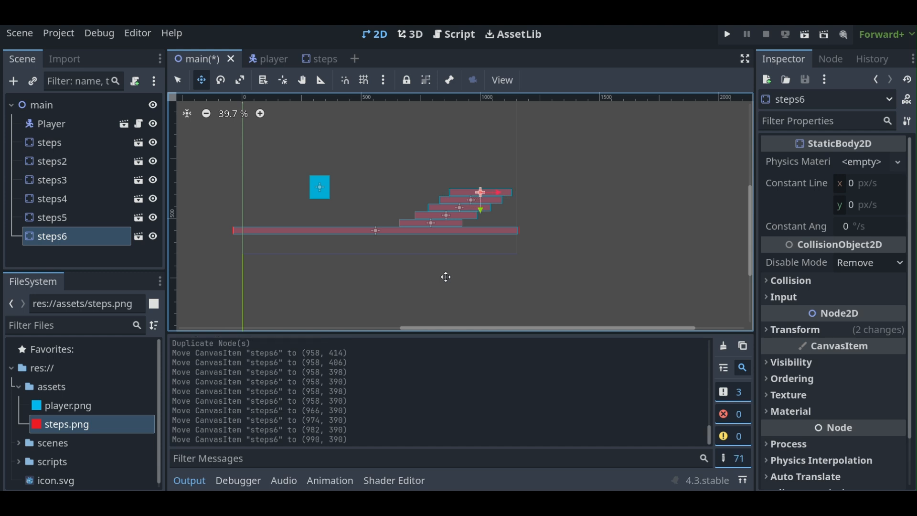
key(shift+Right)
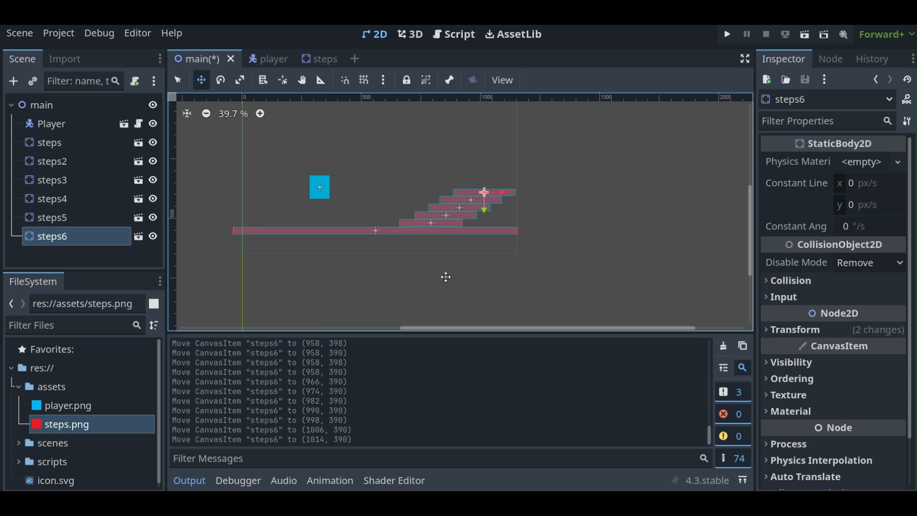
Duplicate steps6 and place the copy up and to the right at (1038, 366) as the top stair.
key(ctrl+d)
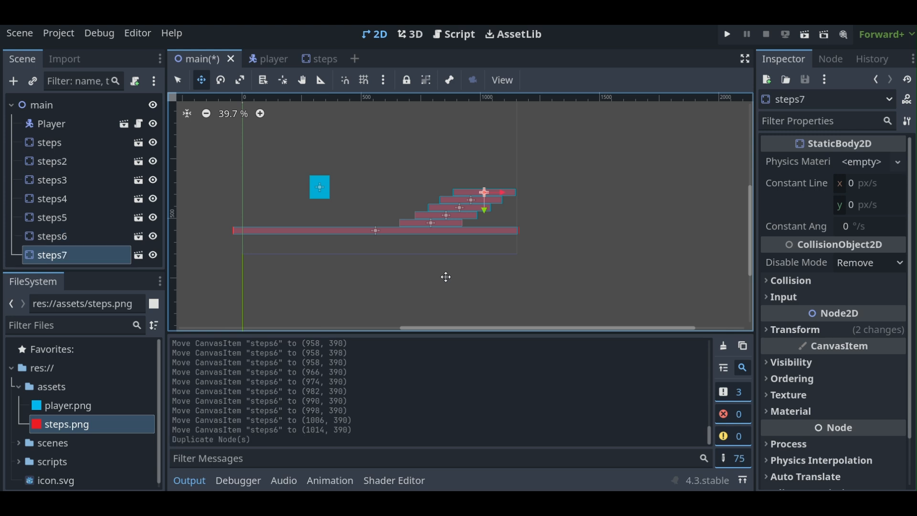
key(shift+Up)
key(shift+Up)
key(shift+Up)
key(shift+Up)
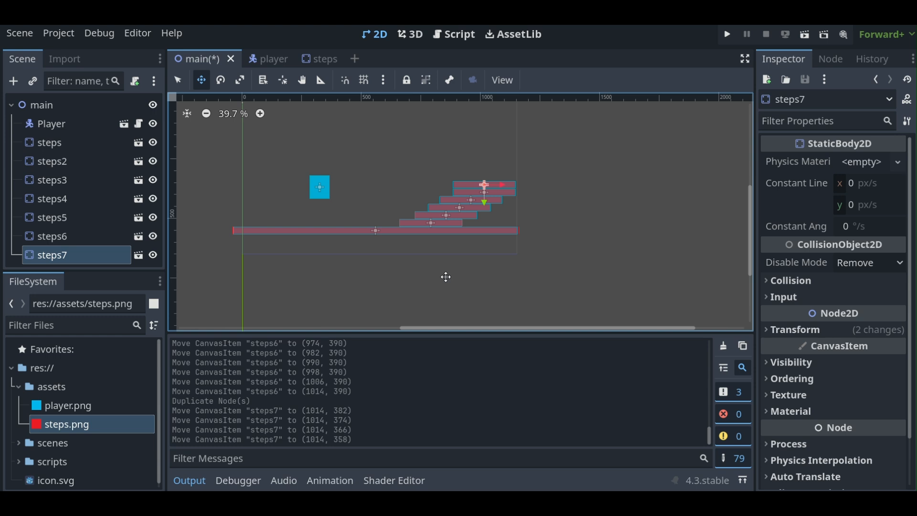
key(shift+Down)
key(shift+Right)
key(shift+Right)
key(shift+Right)
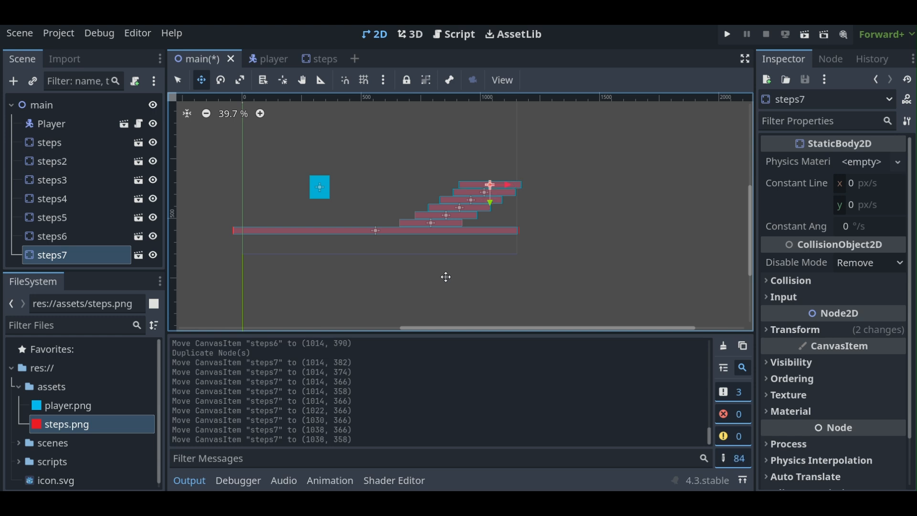
key(shift+Up)
key(shift+Down)
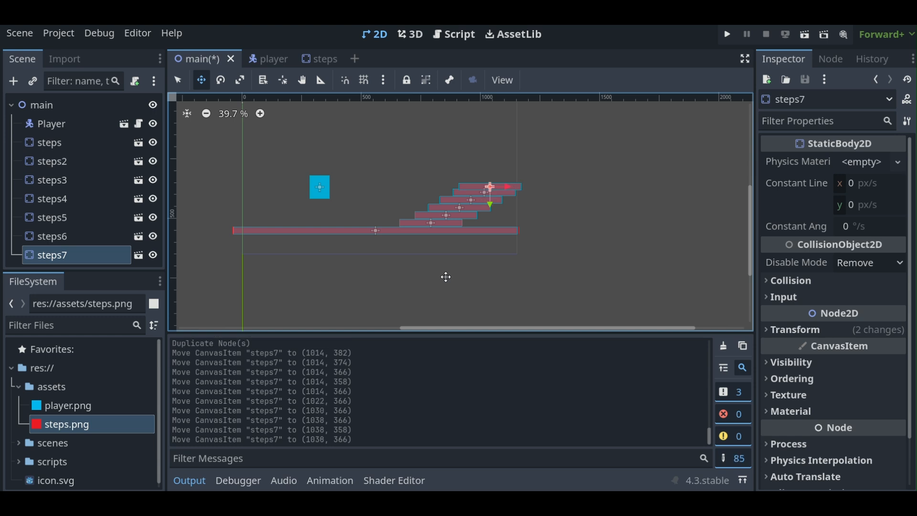
Adjust the top stair steps7 to position (1078, 360) and save the main scene.
drag(493, 203, 492, 203)
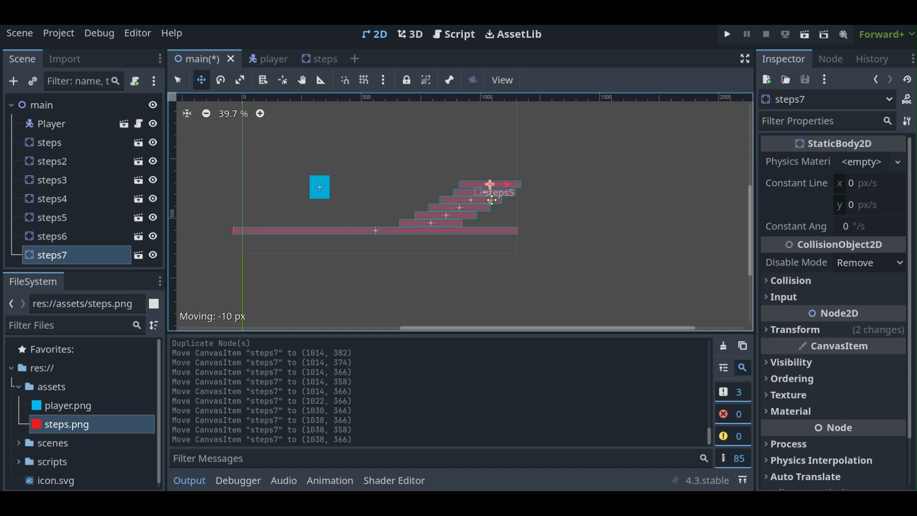
drag(492, 199, 492, 204)
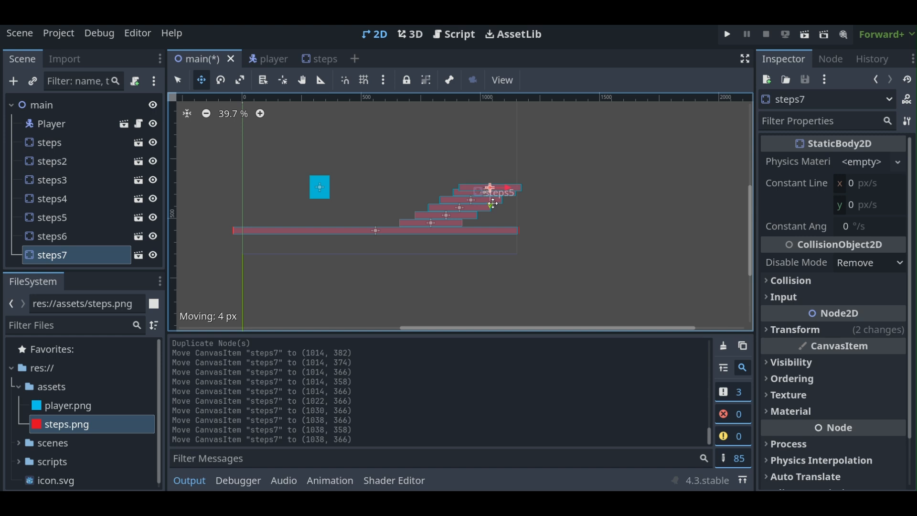
drag(493, 201, 493, 200)
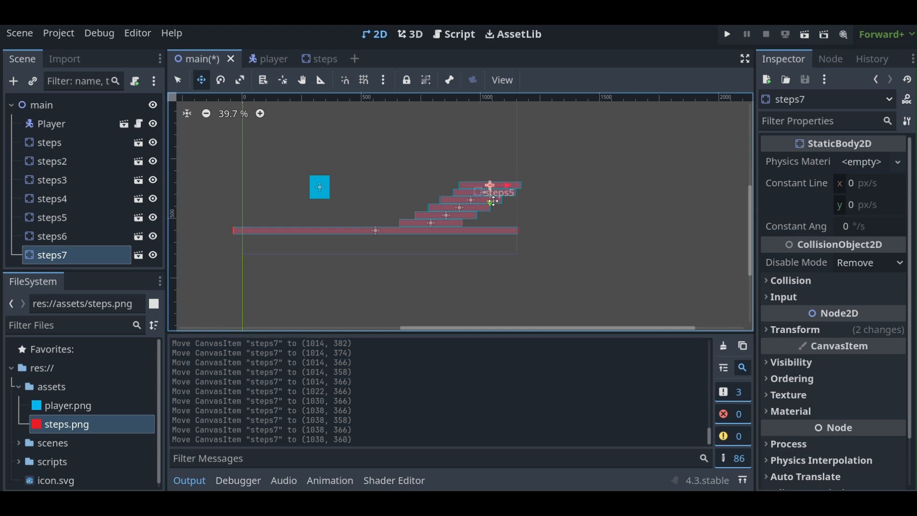
key(Right)
key(Right)
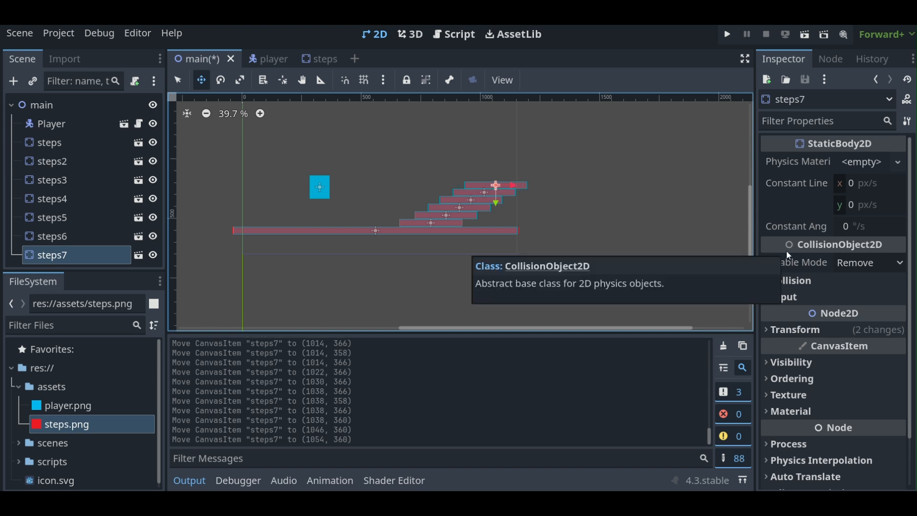
key(ctrl+s)
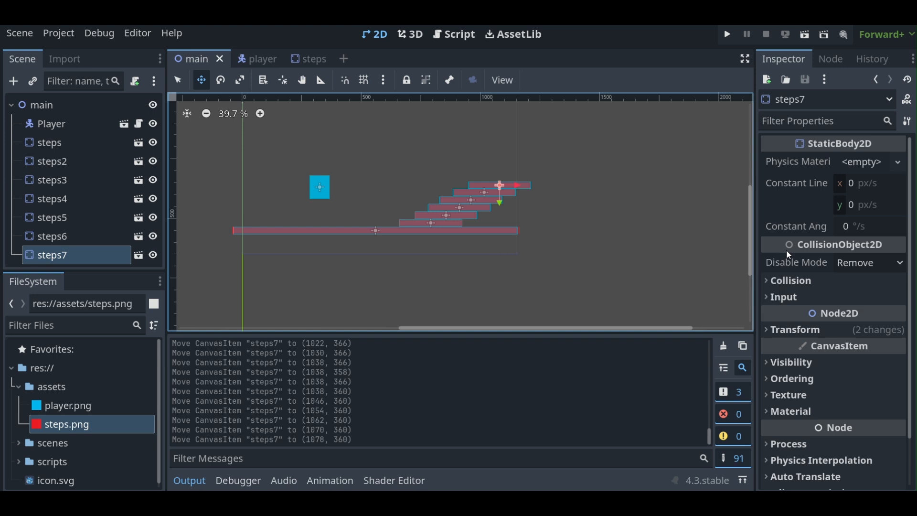
Run the current scene and test the player by walking right and jumping up the staircase to the top stair.
click(807, 40)
key(Right)
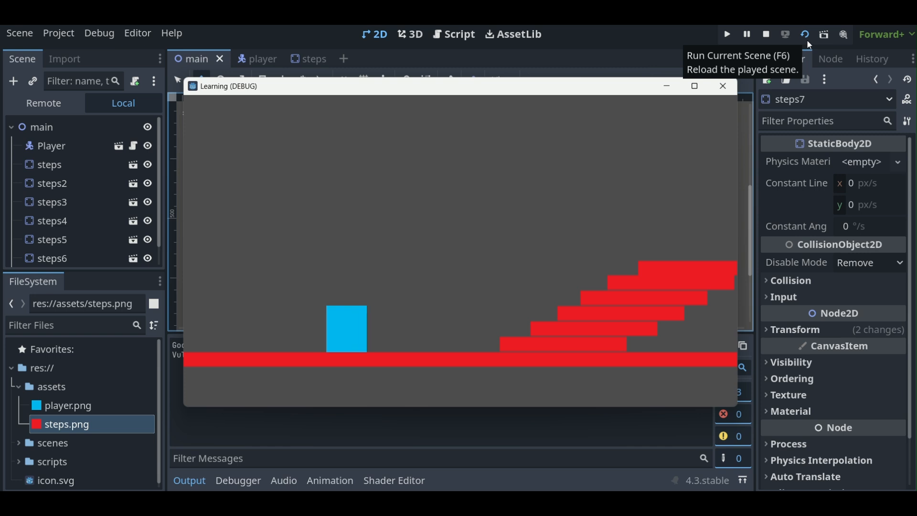
key(Right)
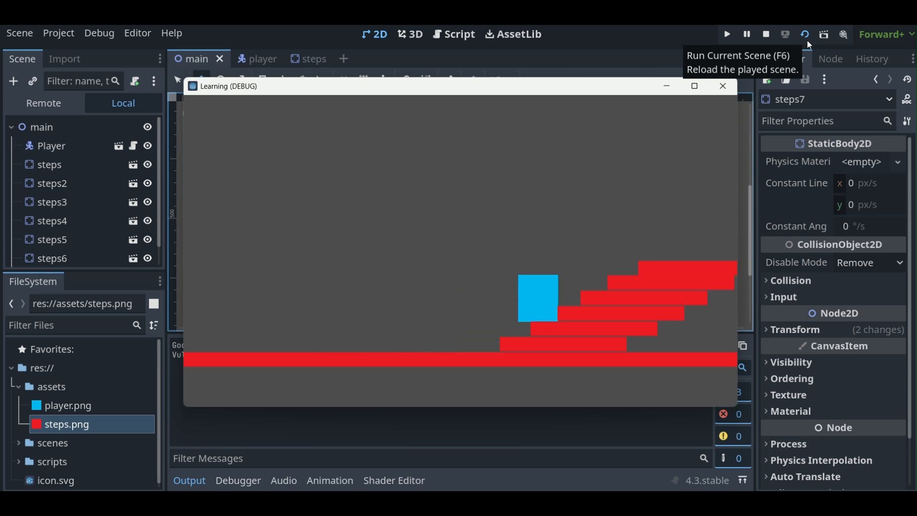
key(space)
key(Right)
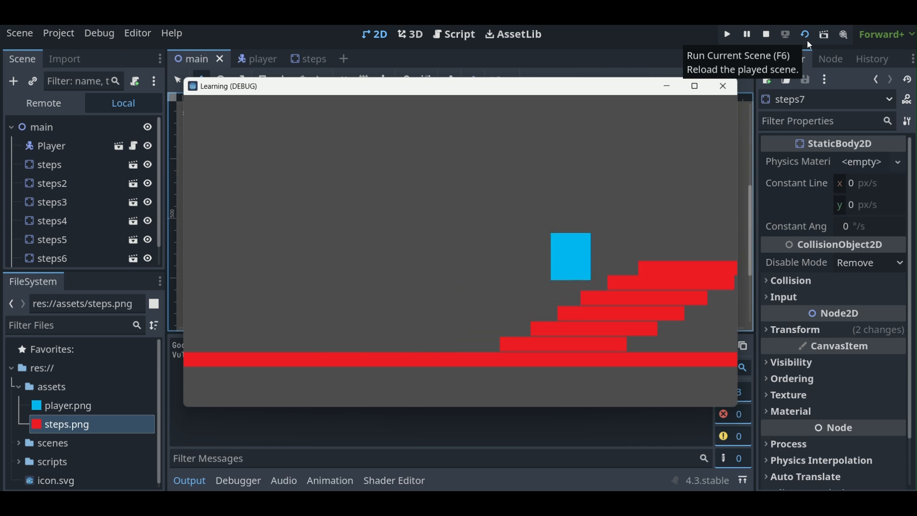
key(space)
key(Right)
key(space)
key(Right)
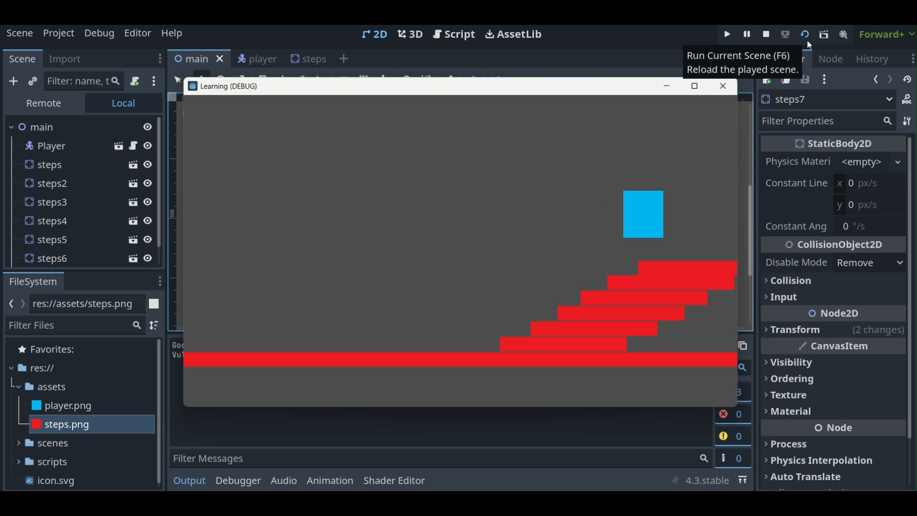
key(space)
key(Right)
key(Left)
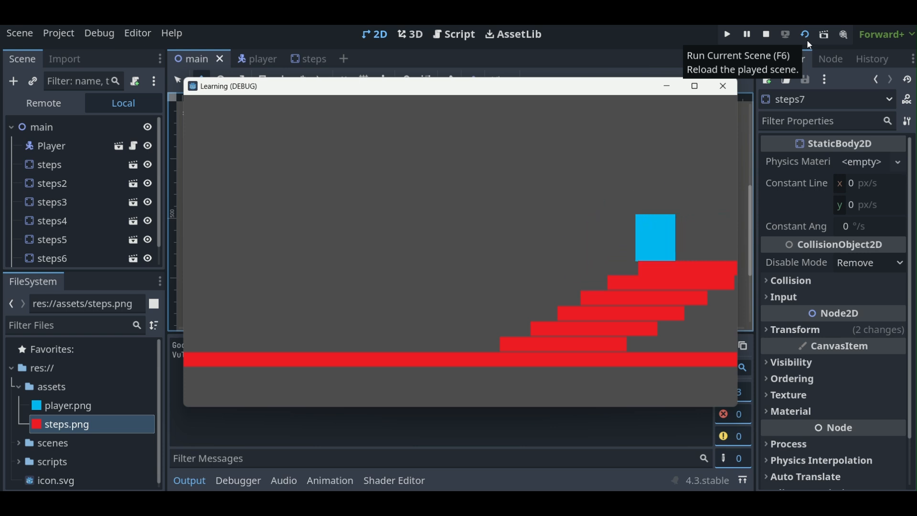